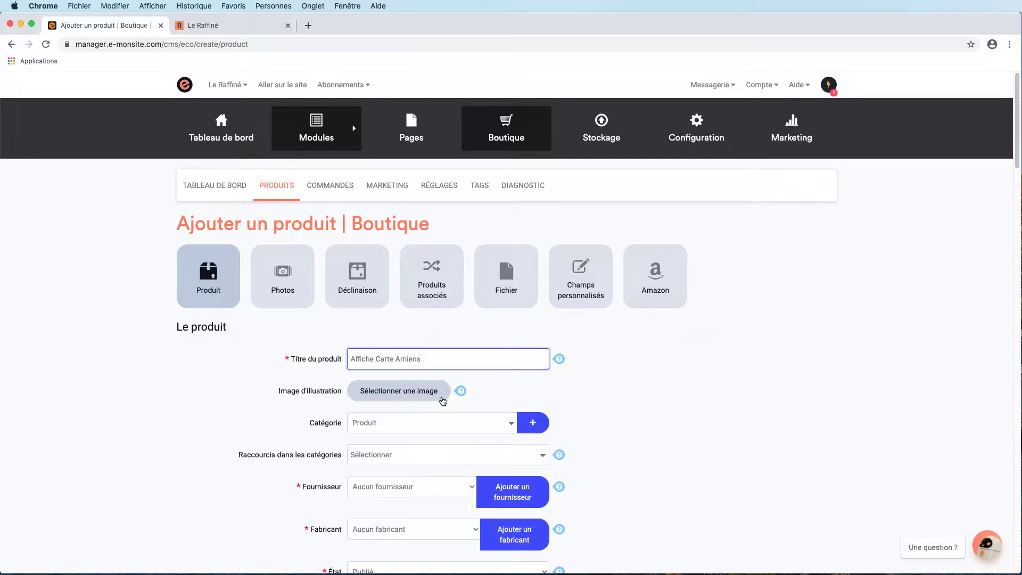
# - Choose the existing image Prod5 2 from the image library as the product's illustration image
pyautogui.click(443, 401)
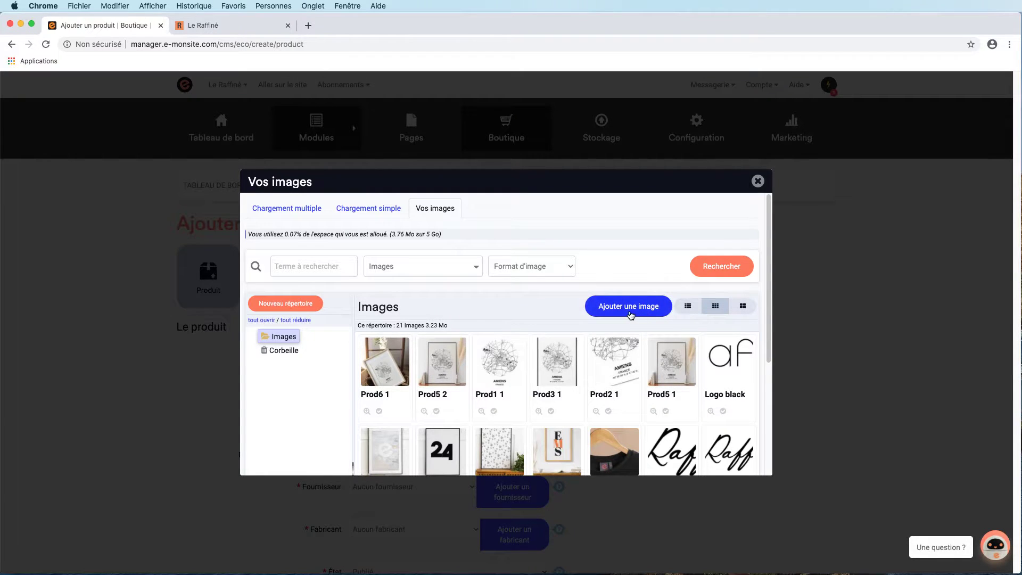
pyautogui.click(626, 316)
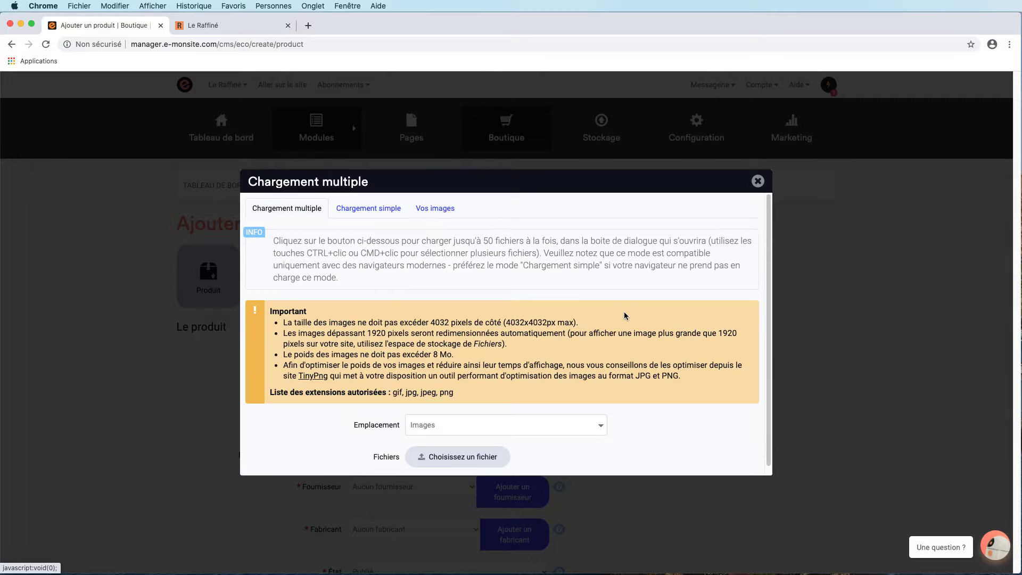
pyautogui.click(429, 210)
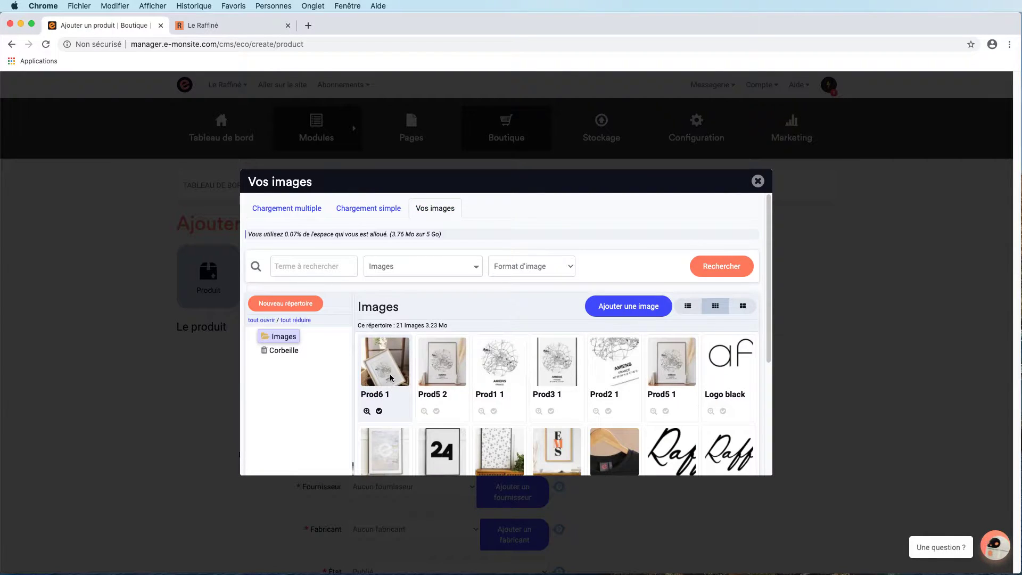
pyautogui.click(426, 362)
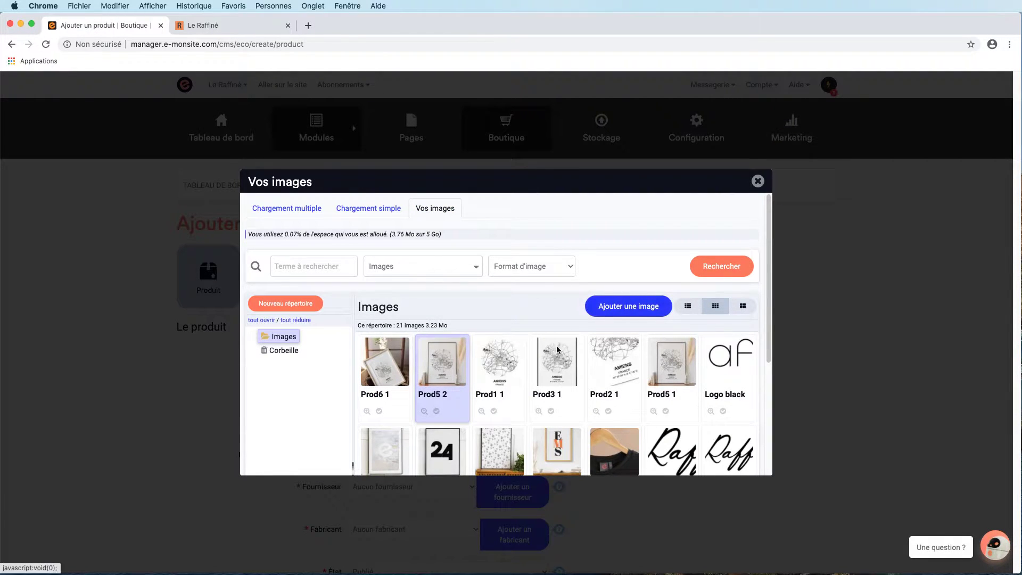
pyautogui.click(437, 412)
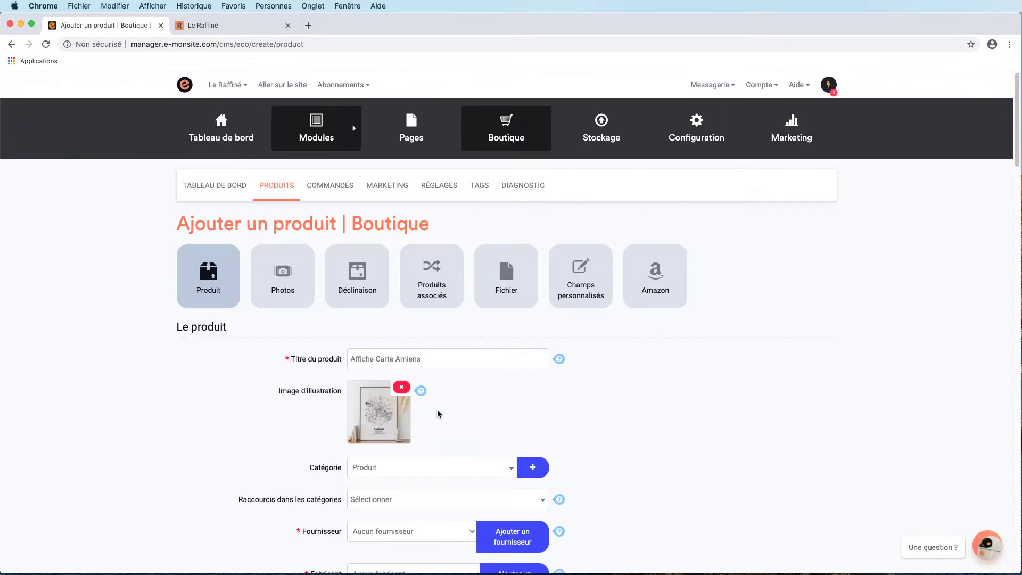
# - Assign the product to the Affiches category and check the available category shortcuts without choosing any
pyautogui.scroll(-2, 436, 413)
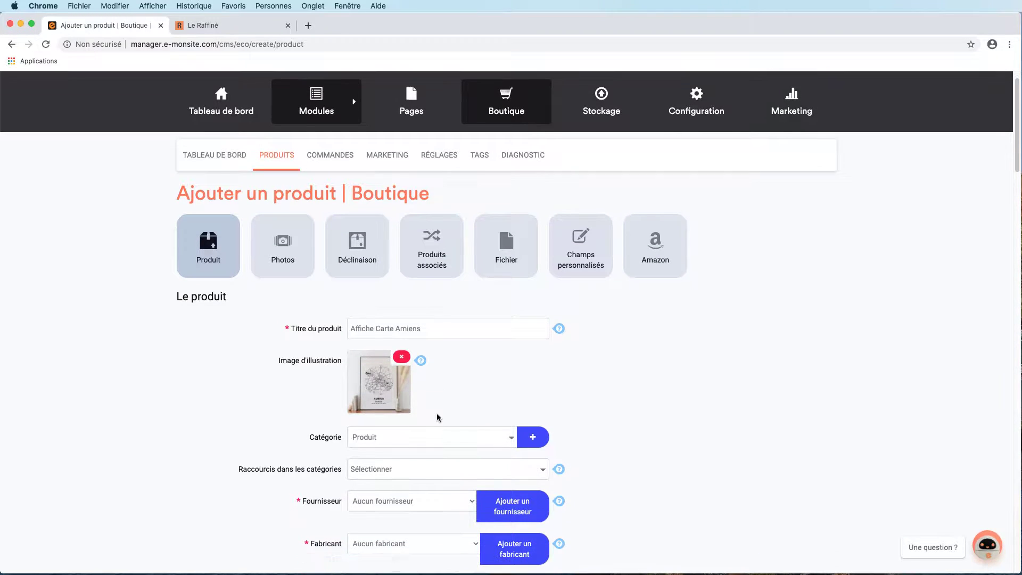
pyautogui.click(436, 414)
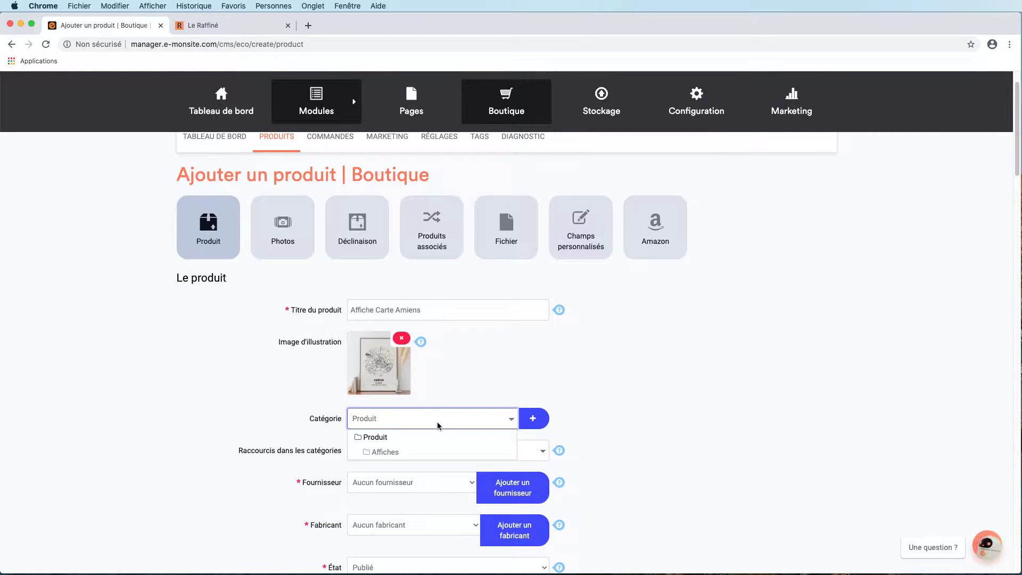
pyautogui.click(414, 453)
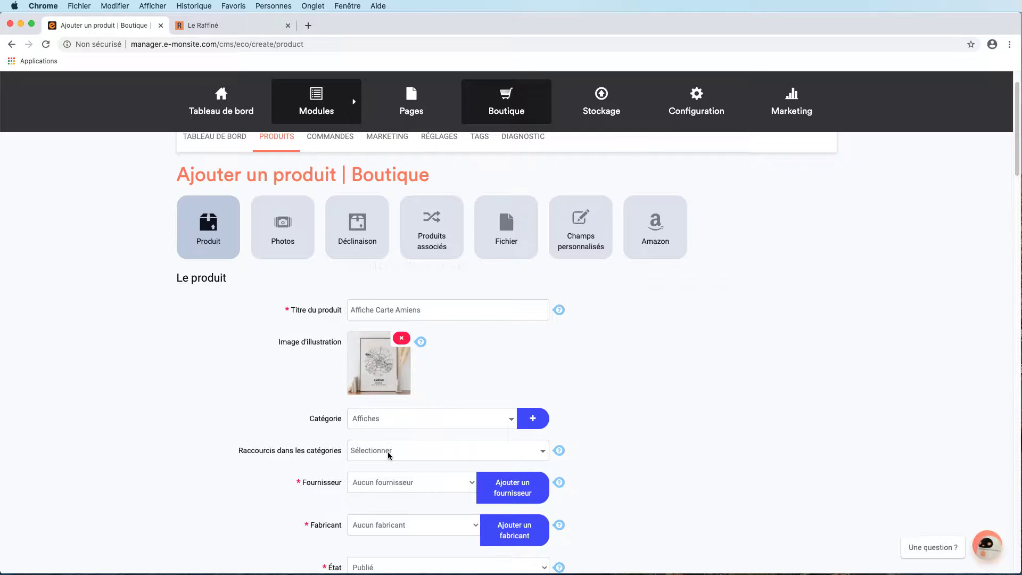
pyautogui.click(387, 452)
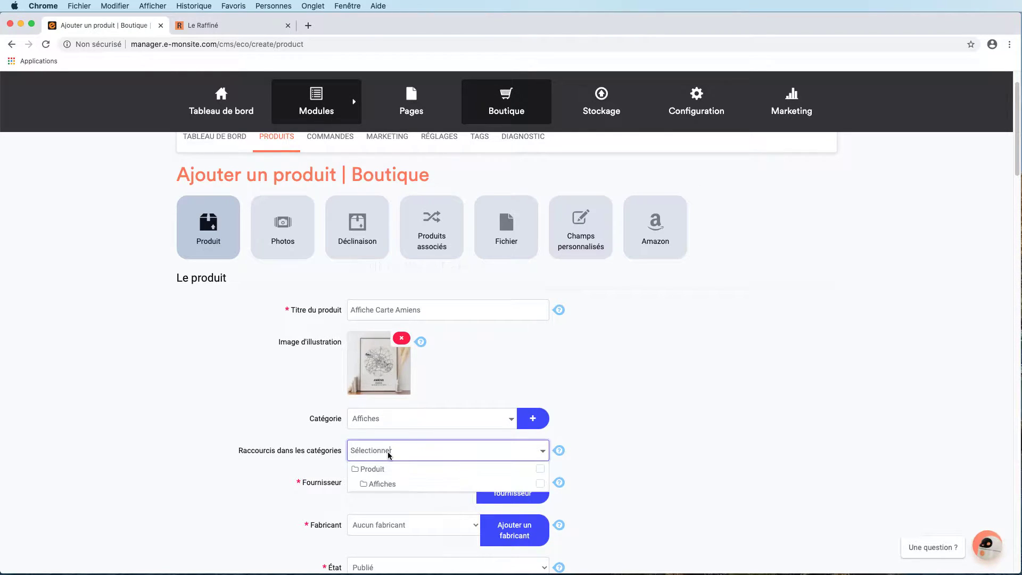
pyautogui.click(388, 455)
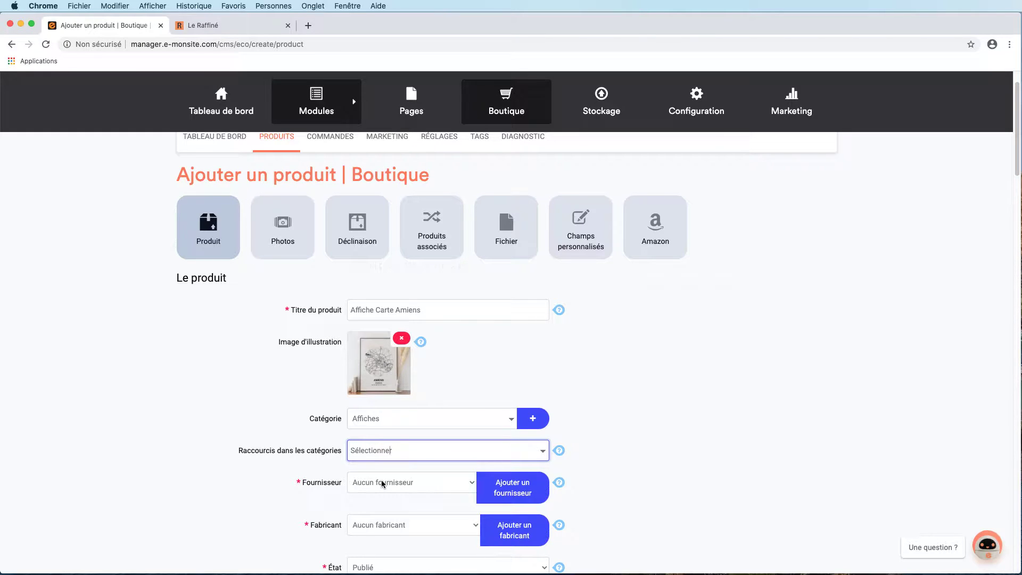
# - Set both the supplier and the manufacturer to Le Raffiné and keep the product's status as Publié
pyautogui.click(524, 493)
pyautogui.scroll(-2, 524, 501)
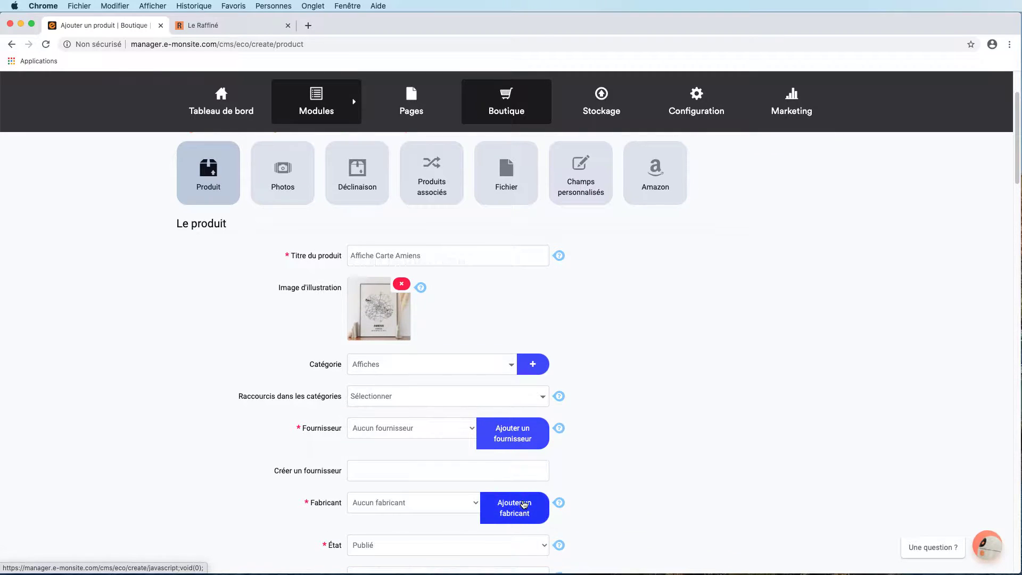
pyautogui.click(524, 503)
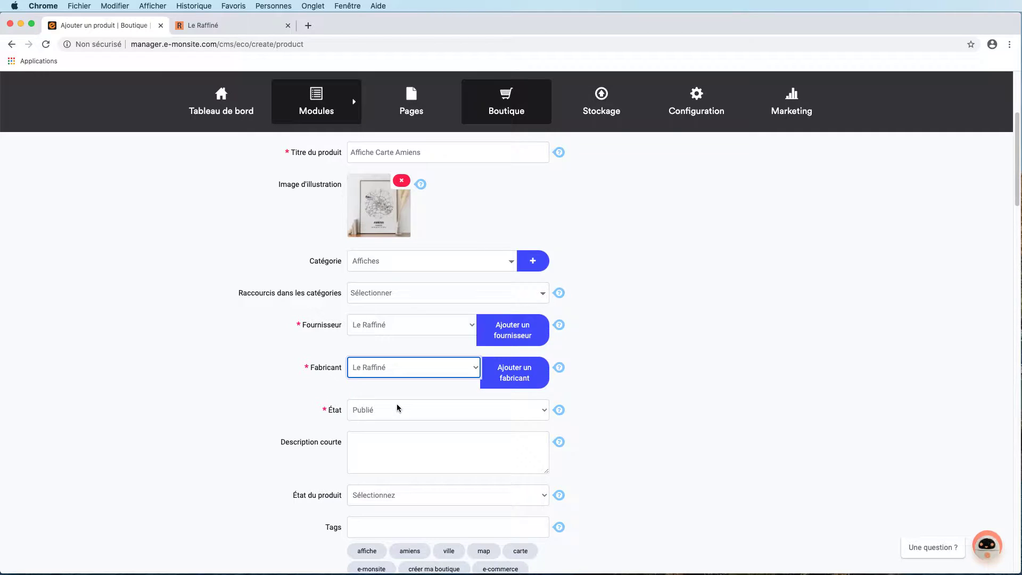
pyautogui.click(398, 410)
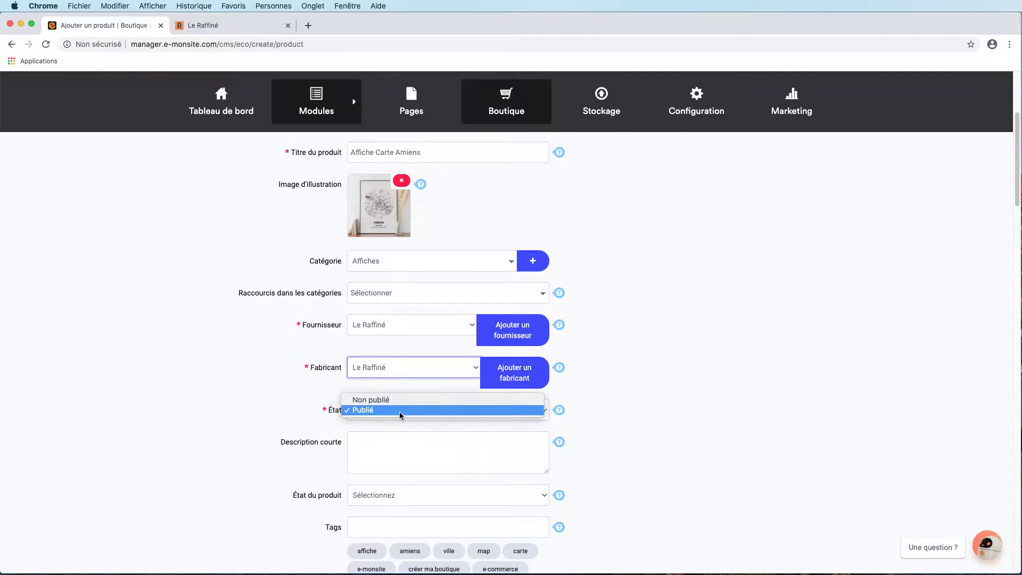
pyautogui.click(400, 410)
# - Enter the short description "Carte d'Amiens minimaliste" and set the product condition to Neuf
pyautogui.click(397, 442)
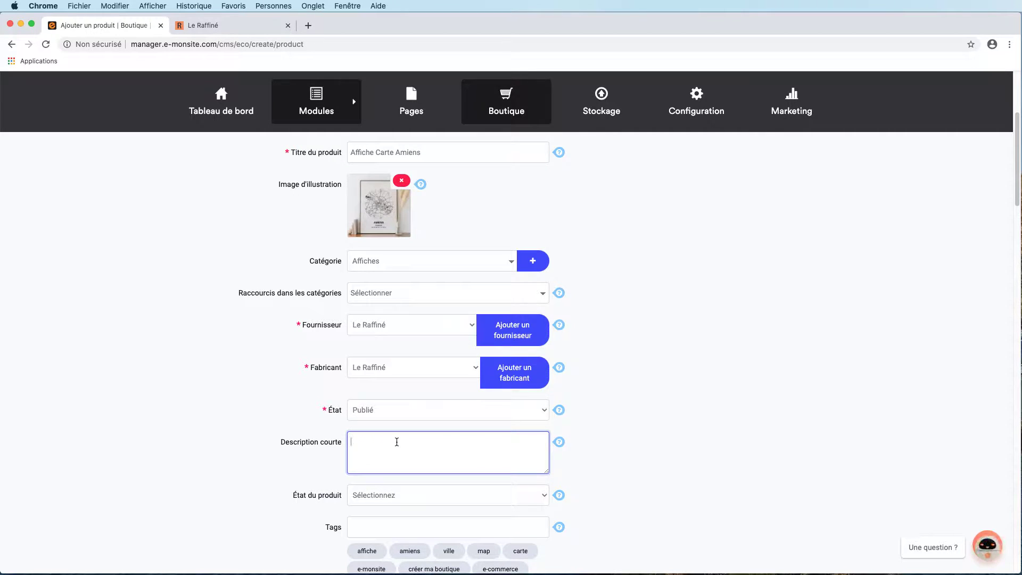
pyautogui.write("Carte d'Amiens minimaliste")
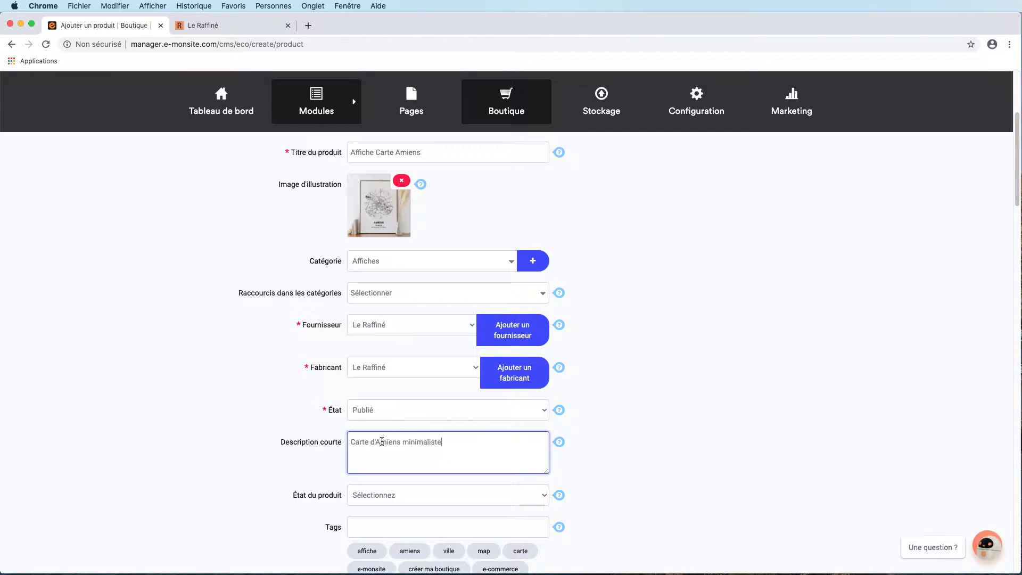
pyautogui.click(375, 489)
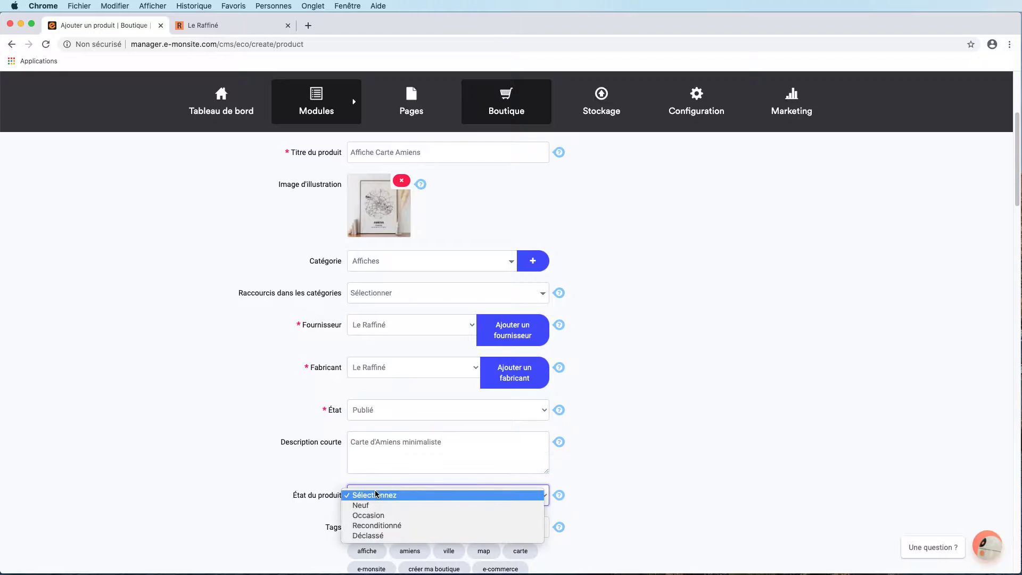
pyautogui.click(379, 503)
# - Enter the product tags "Affiche, Carte, Map, Amiens, Ville"
pyautogui.scroll(-1, 379, 503)
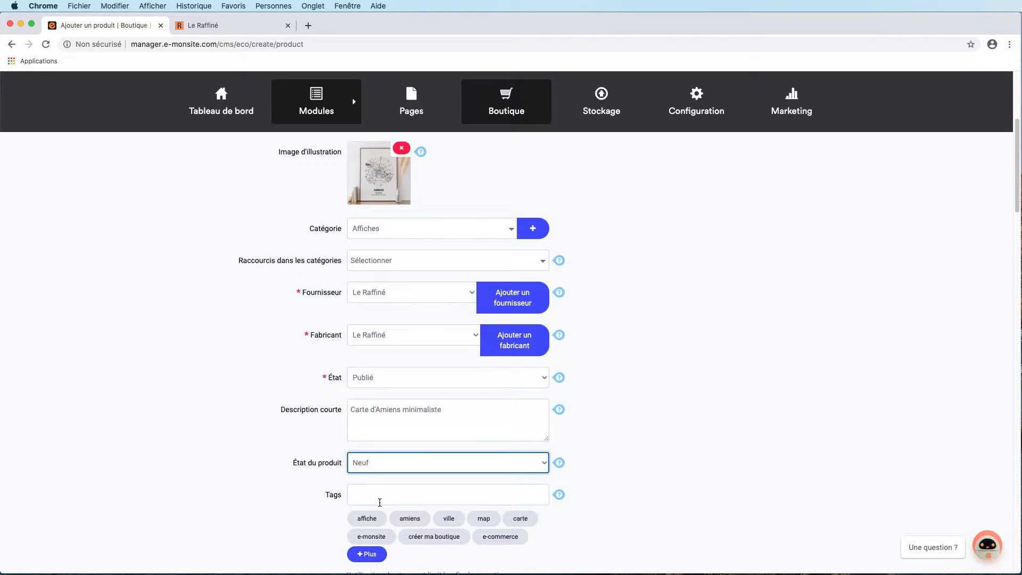
pyautogui.click(379, 502)
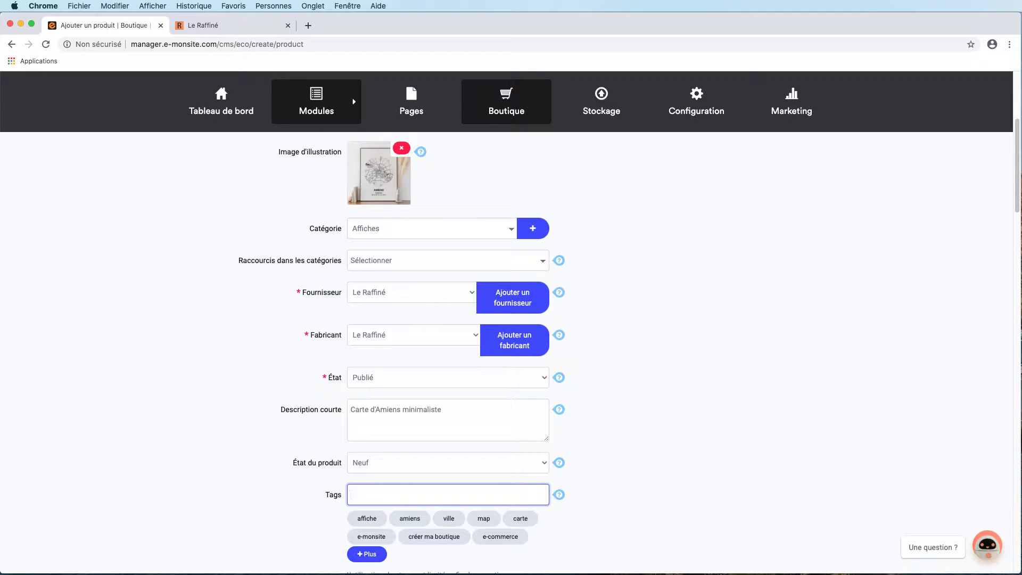
pyautogui.write('Affiche, Carte, Map, Amien')
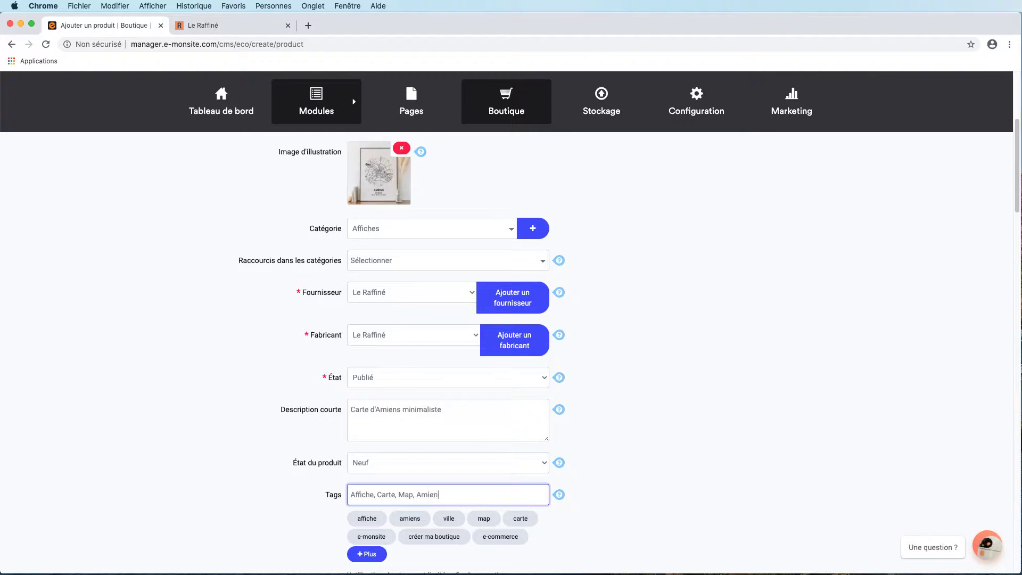
pyautogui.write('s, Ville')
# - Paste the copied text with its specification table into the product description and check it through
pyautogui.scroll(-6, 521, 460)
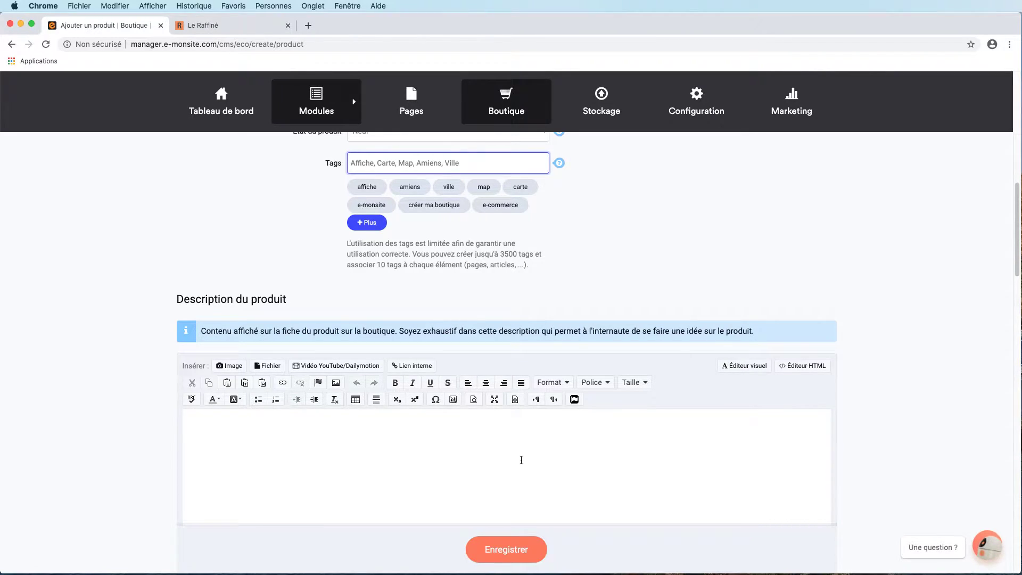
pyautogui.click(521, 460)
pyautogui.press('super+v')
pyautogui.scroll(-3, 828, 441)
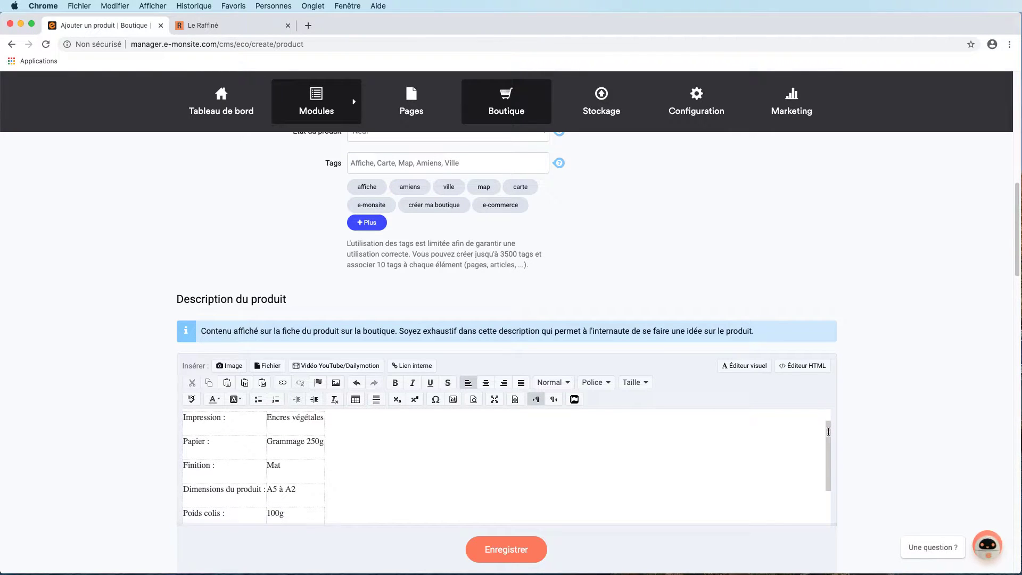
pyautogui.moveTo(828, 441); pyautogui.dragTo(825, 480)
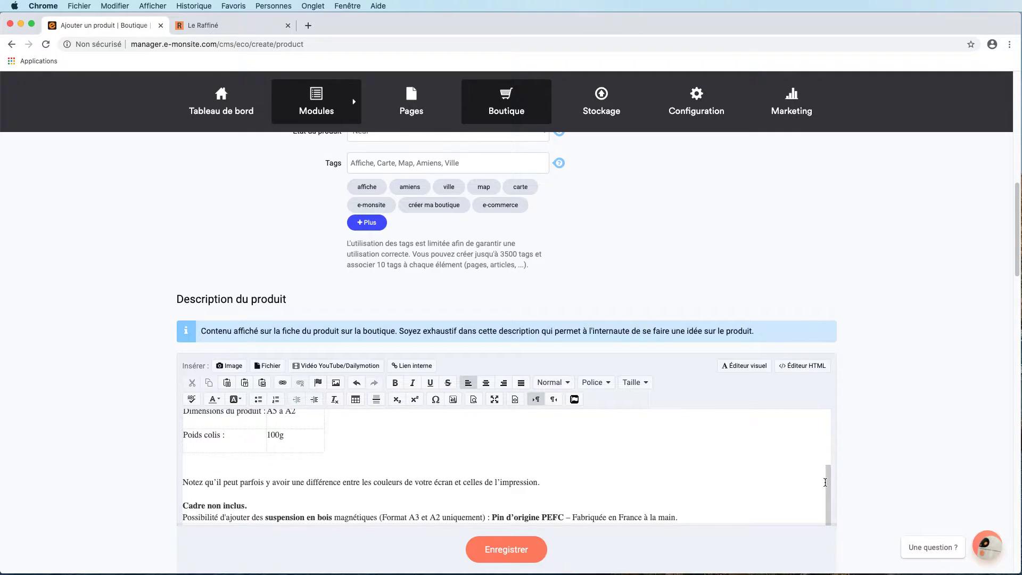
# - Set the tax-inclusive sale price to 19.90 € and the purchase price to 10 €
pyautogui.scroll(-2, 895, 462)
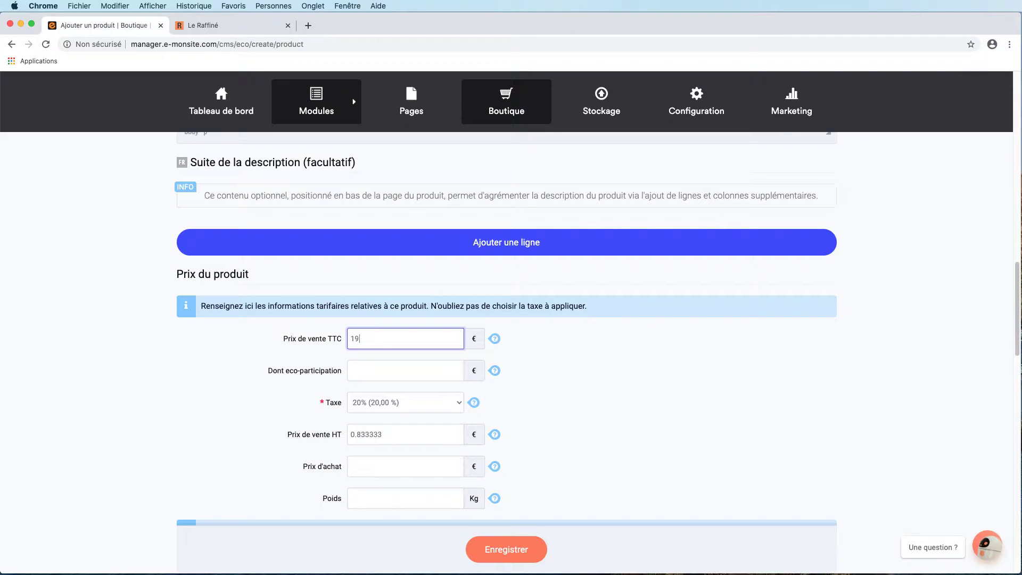
pyautogui.write('9.90')
pyautogui.click(558, 360)
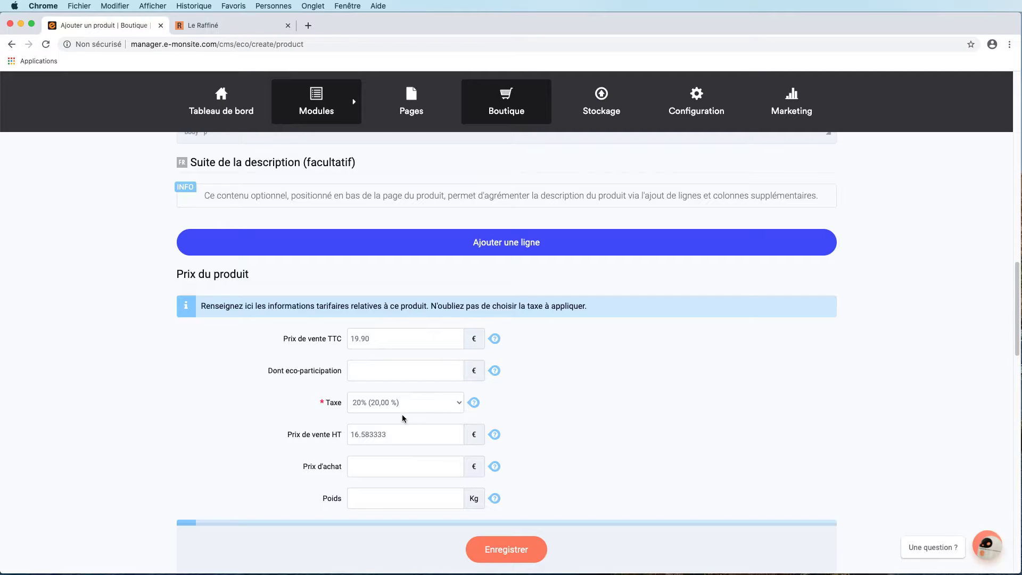
pyautogui.click(400, 463)
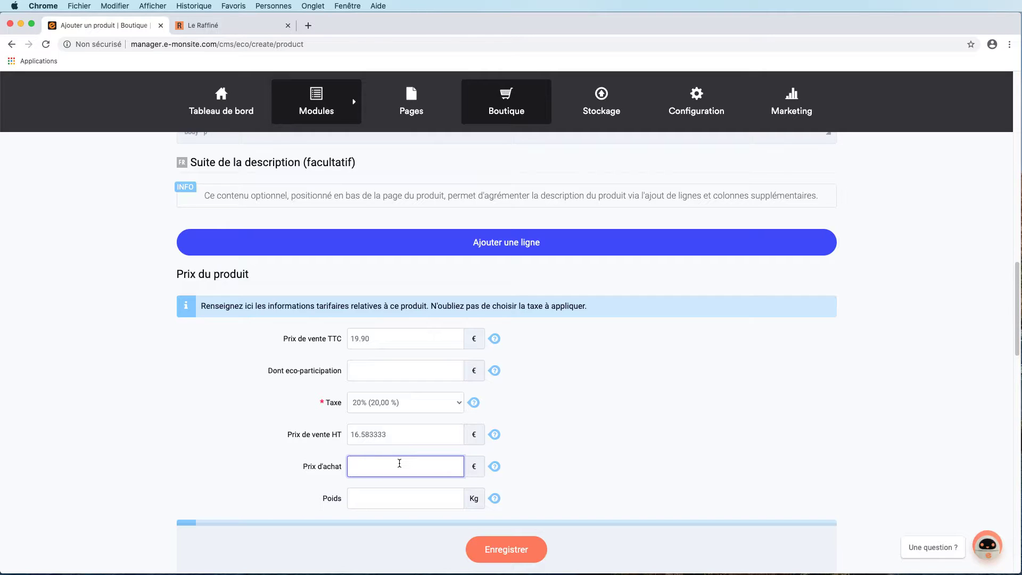
pyautogui.write('10')
# - Set the product's weight to 0.100 kg
pyautogui.click(396, 495)
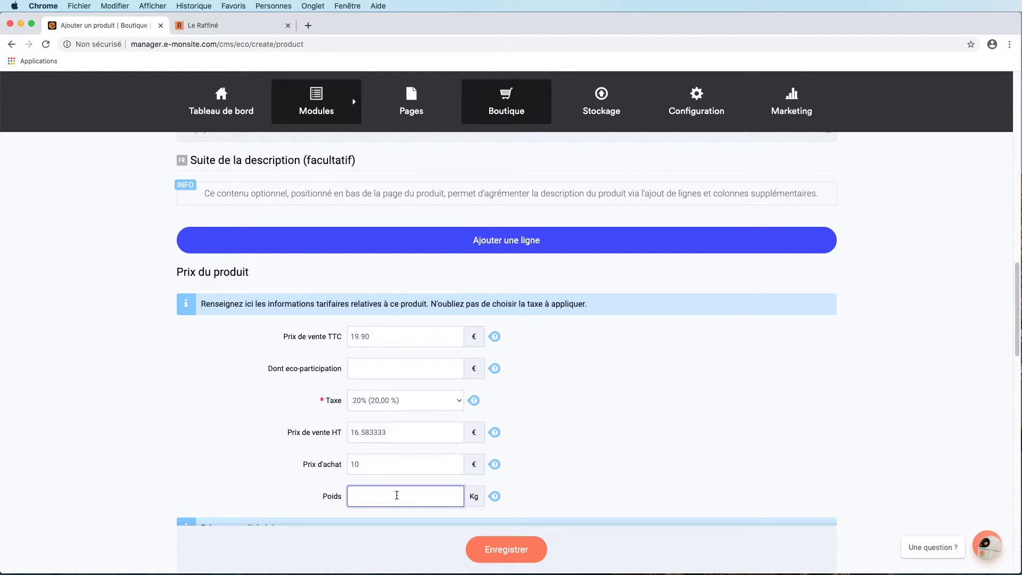
pyautogui.write('0.10')
pyautogui.write('0')
pyautogui.click(515, 455)
# - Examine the legal pricing notes, the unit price fields and the stock settings, including the choices for out-of-stock orders
pyautogui.scroll(-3, 514, 455)
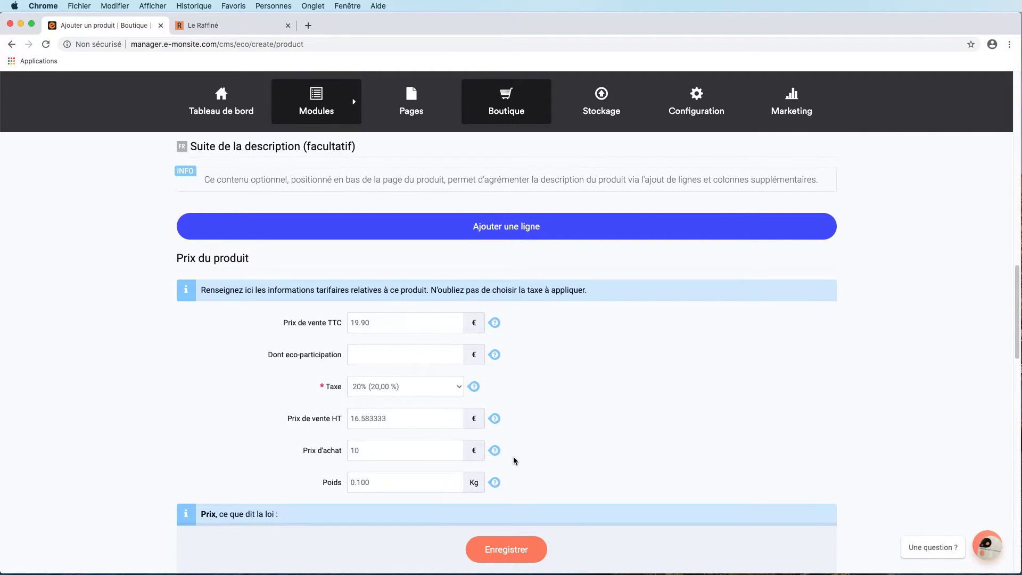
pyautogui.scroll(-3, 513, 459)
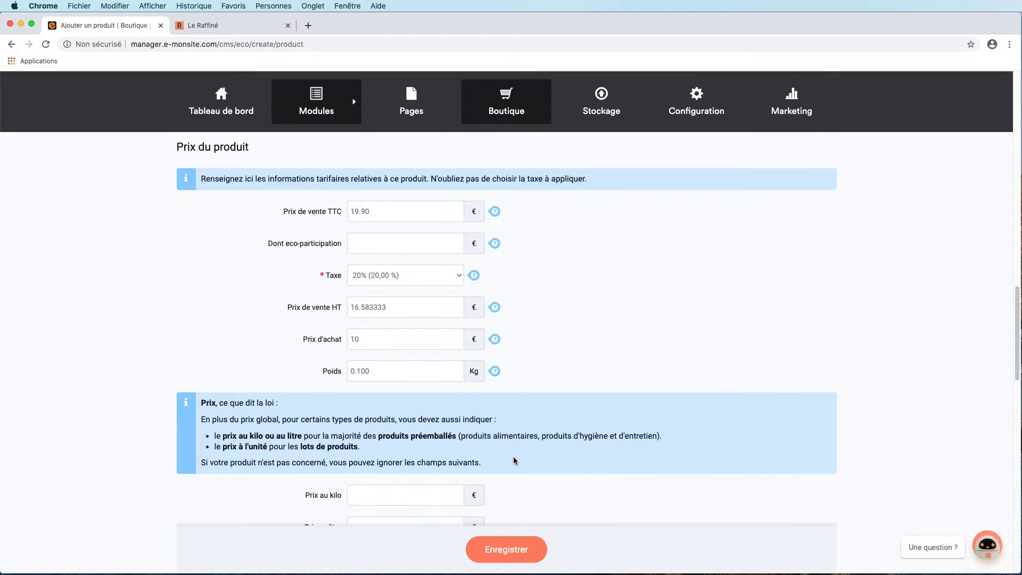
pyautogui.scroll(-2, 513, 459)
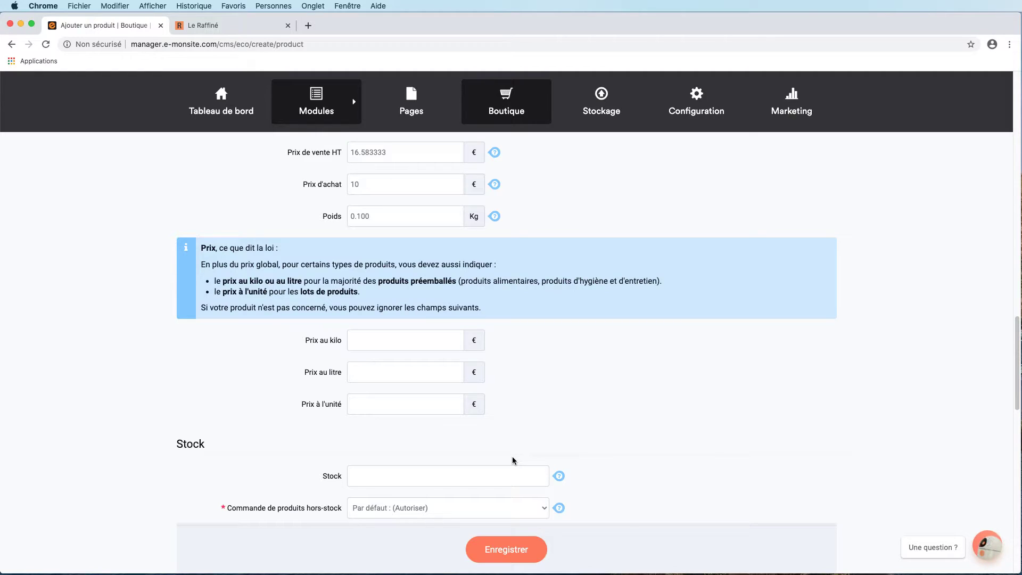
pyautogui.scroll(-3, 420, 424)
pyautogui.scroll(-1, 420, 424)
pyautogui.click(434, 377)
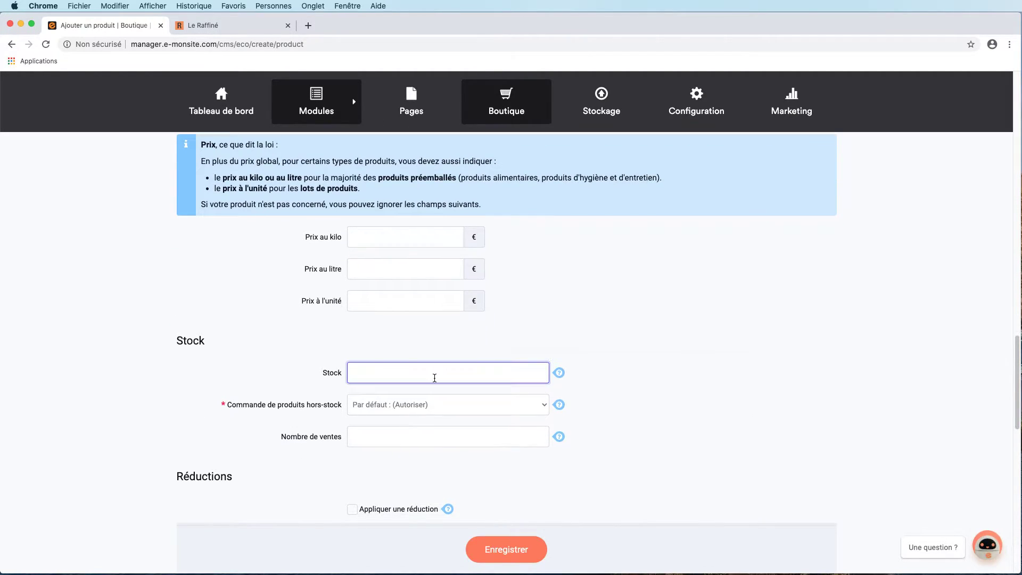
pyautogui.click(442, 408)
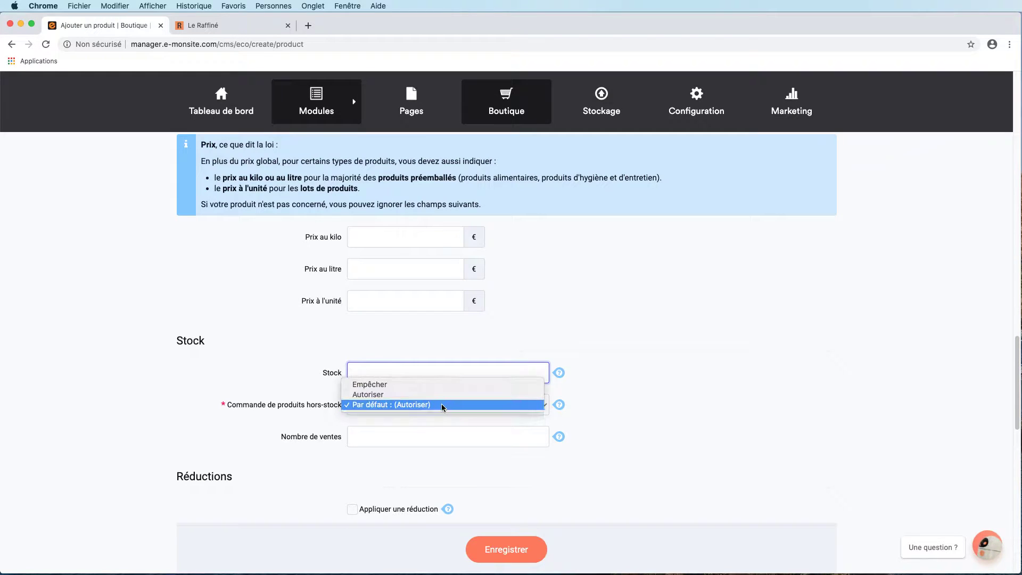
pyautogui.click(446, 433)
pyautogui.click(447, 433)
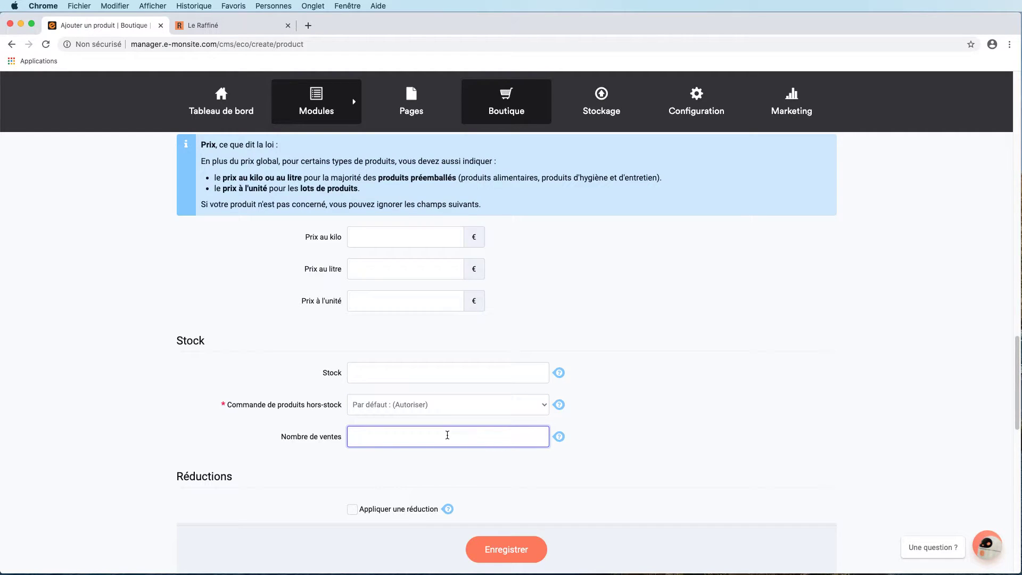
# - Look at the option for applying a discount to the product and leave it switched off
pyautogui.scroll(-2, 447, 436)
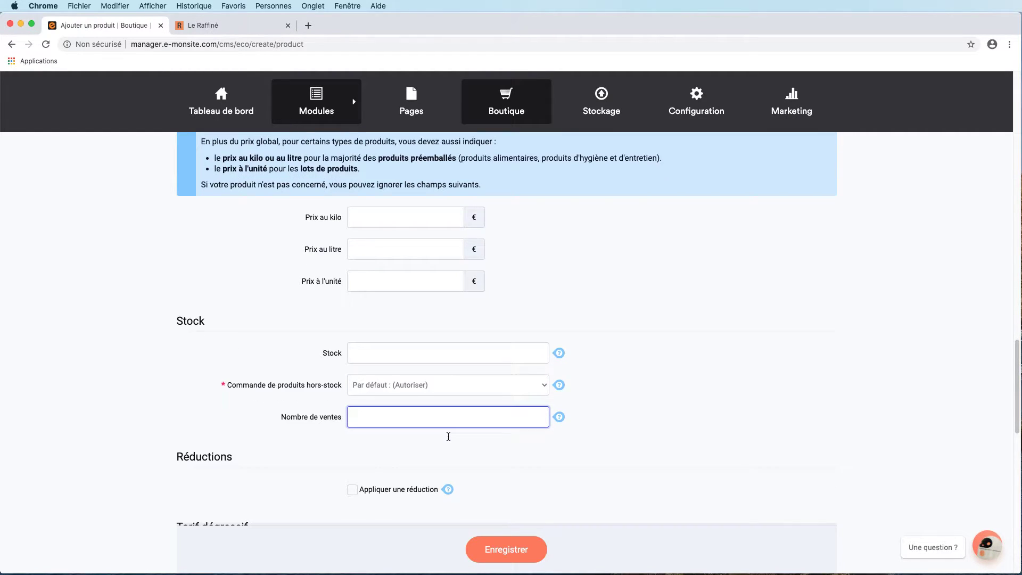
pyautogui.scroll(-3, 392, 486)
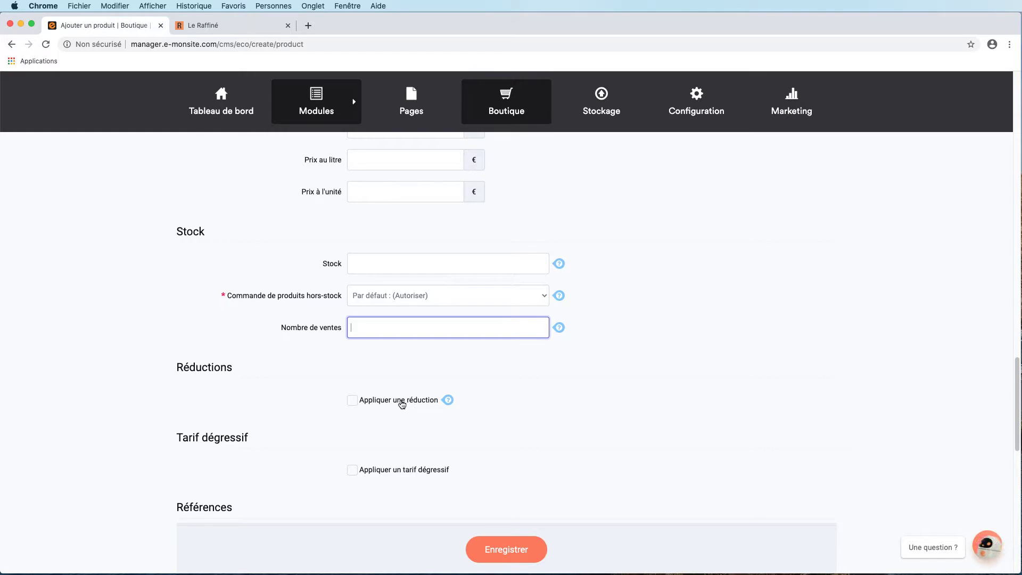
pyautogui.scroll(-5, 404, 405)
pyautogui.click(385, 250)
pyautogui.click(384, 251)
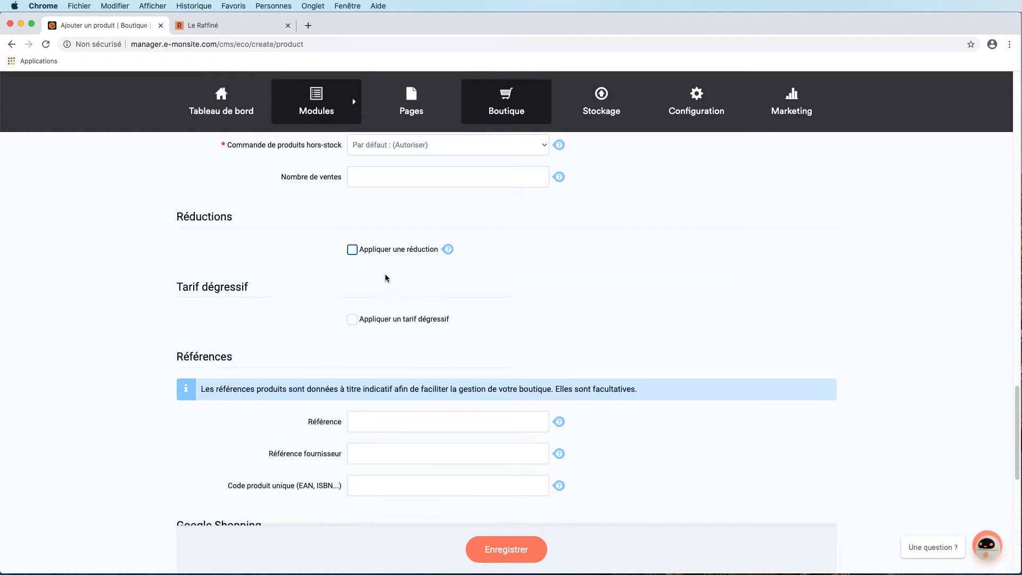
# - Look at the tiered pricing option, leave it switched off, and examine the product reference and Google Shopping fields
pyautogui.click(392, 321)
pyautogui.click(392, 321)
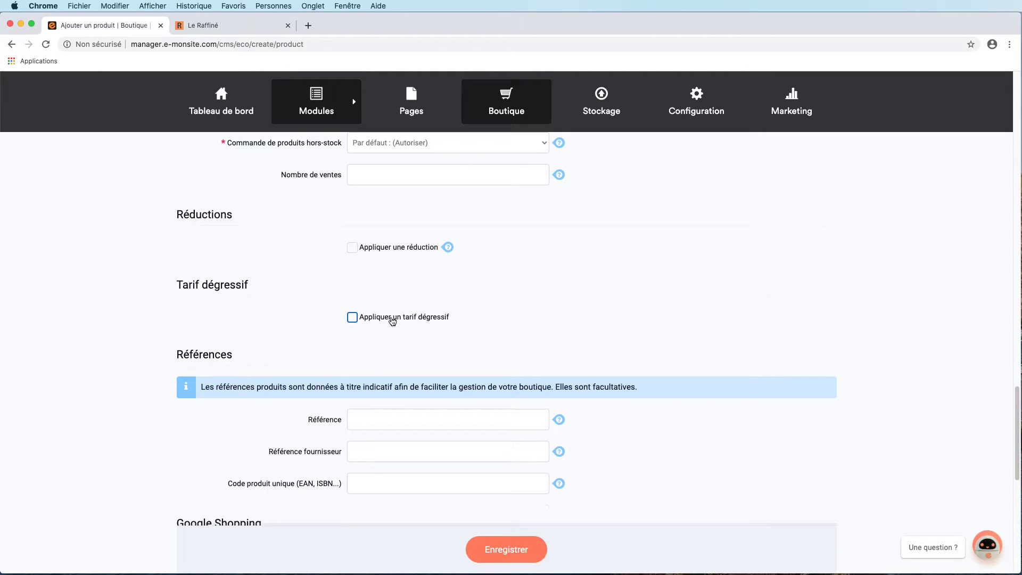
pyautogui.scroll(-3, 392, 323)
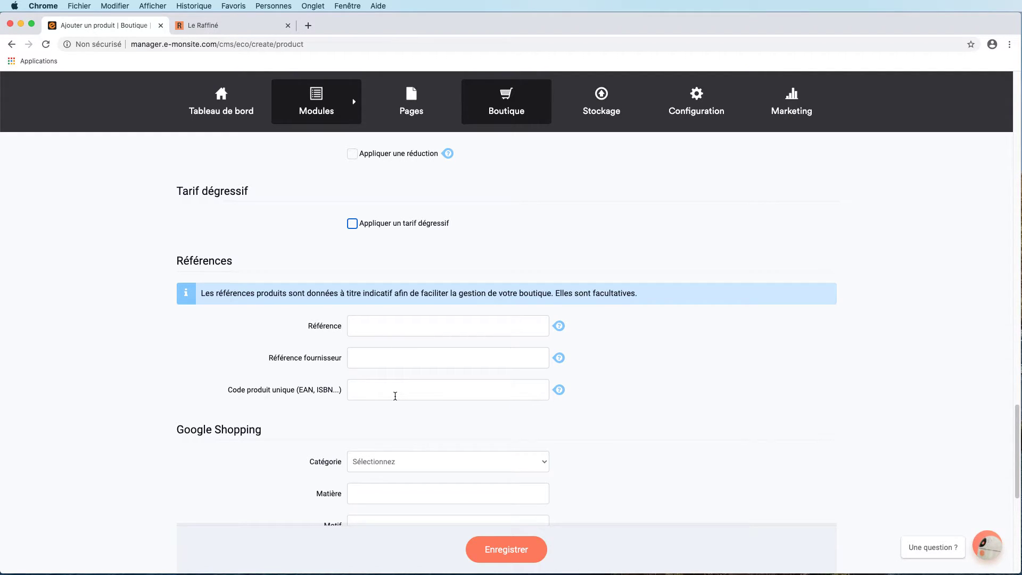
pyautogui.scroll(-5, 395, 396)
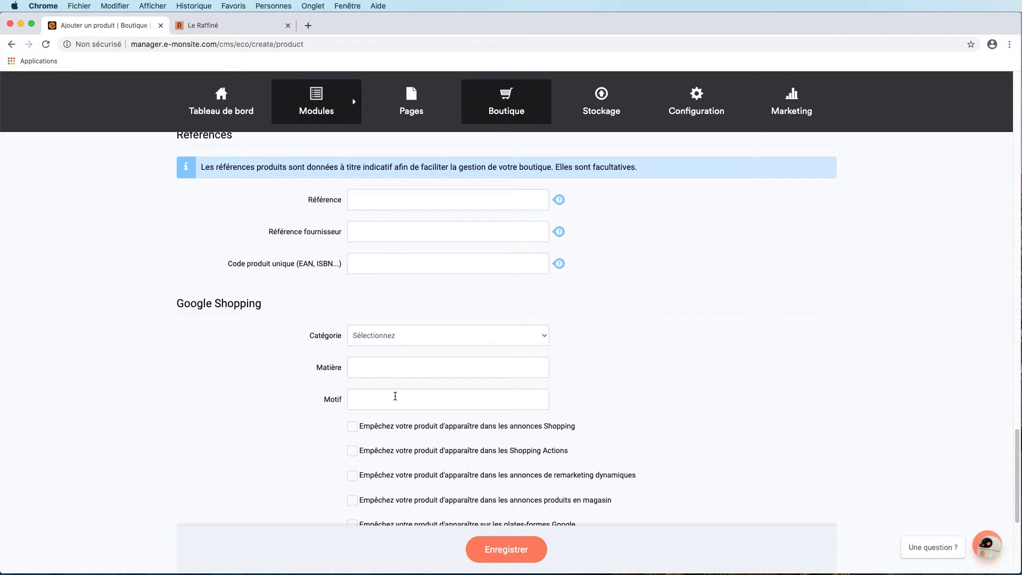
pyautogui.scroll(-1, 419, 377)
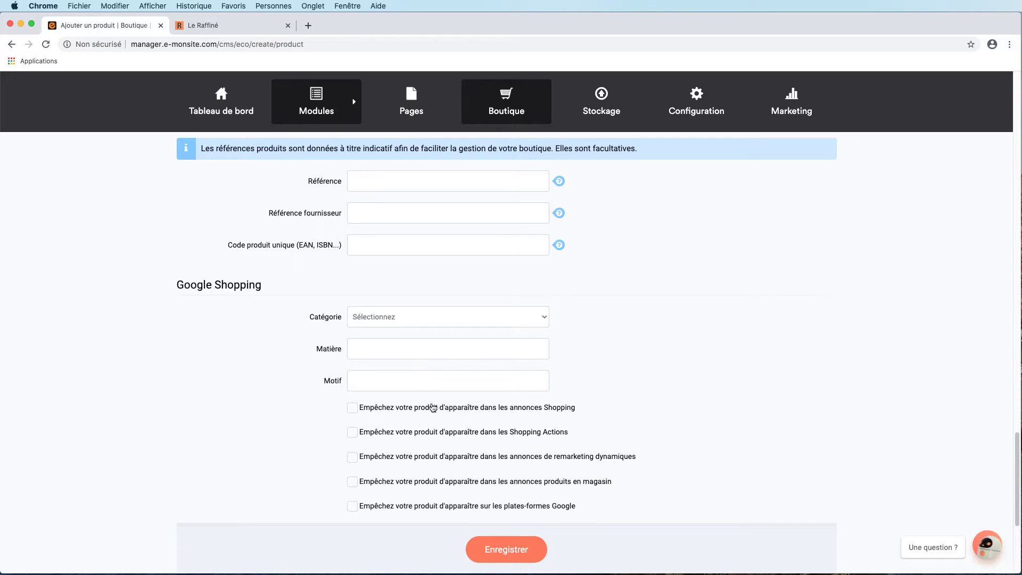
# - Save the new product and open Affiche Carte Amiens from the Affiches category for editing
pyautogui.click(507, 558)
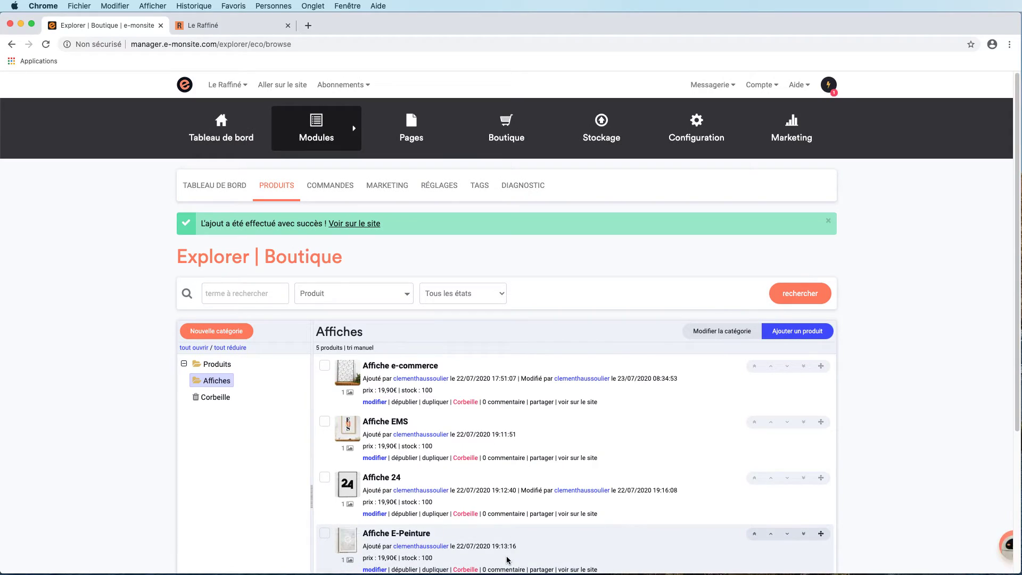
pyautogui.scroll(-1, 507, 557)
pyautogui.scroll(-2, 507, 555)
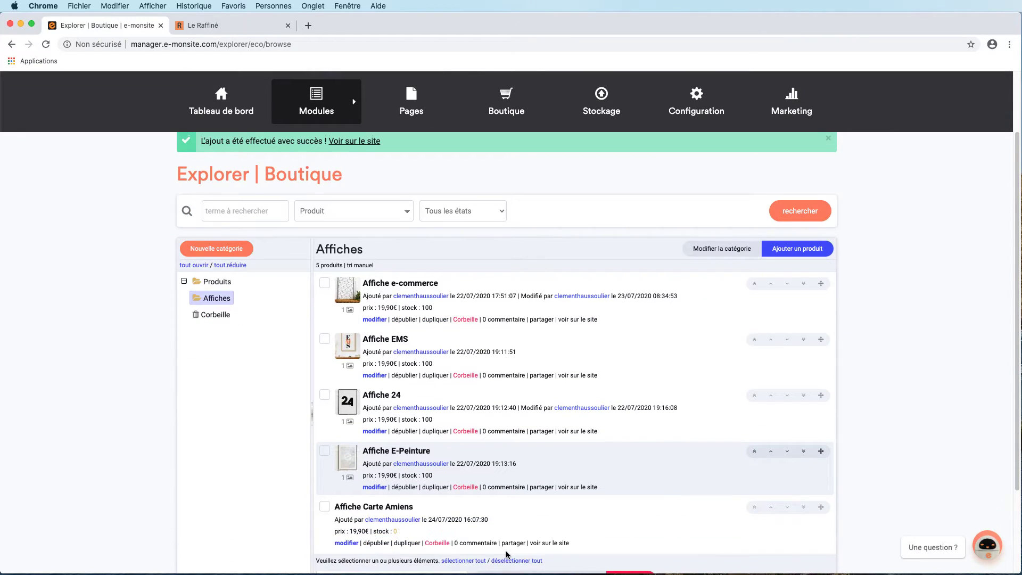
pyautogui.click(358, 541)
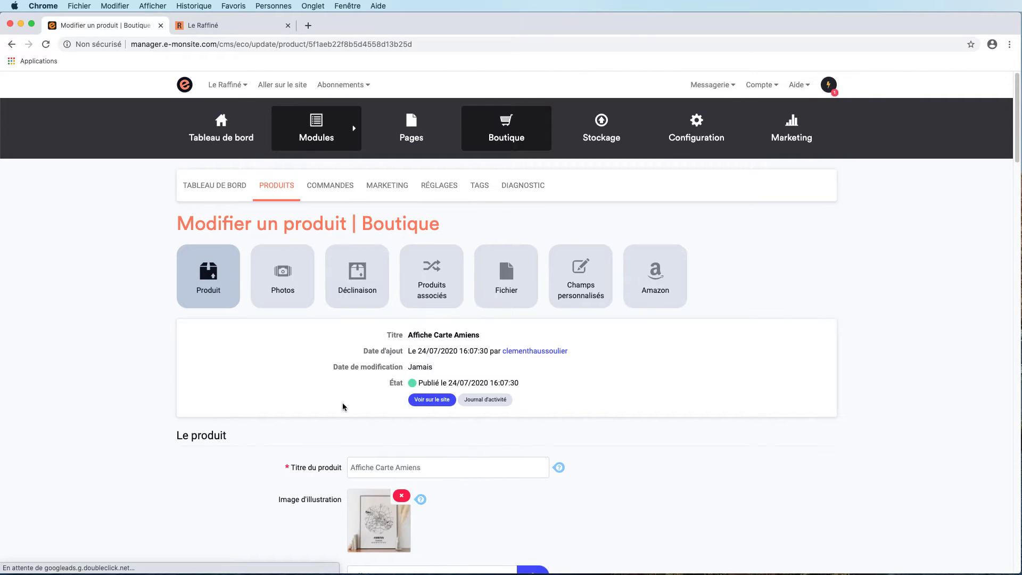
# - Add the library images Prod5 2, Prod6 1, Prod1 1, Prod3 1 and Prod2 1 to the product's photos
pyautogui.click(292, 287)
pyautogui.scroll(-1, 289, 282)
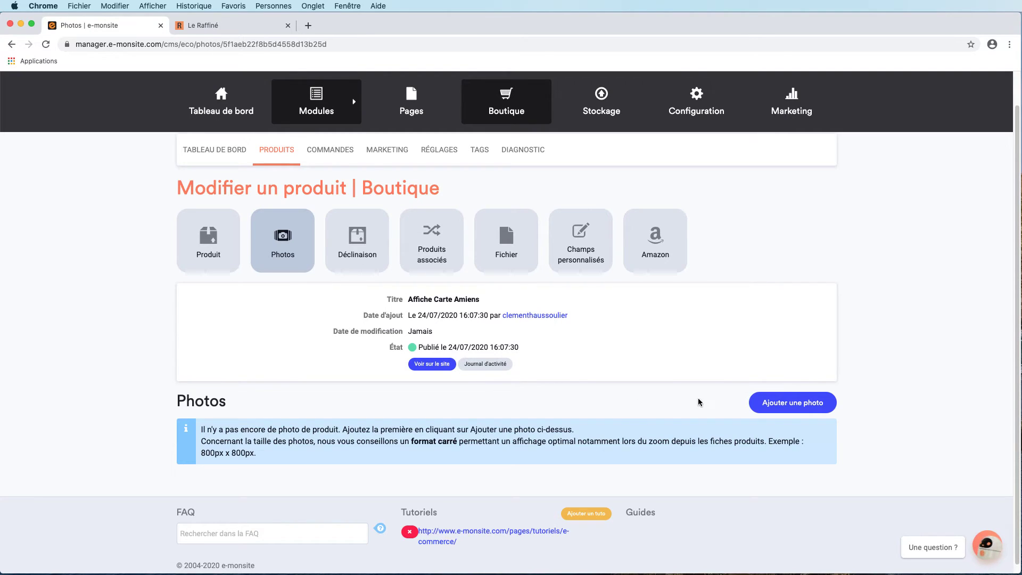
pyautogui.click(798, 405)
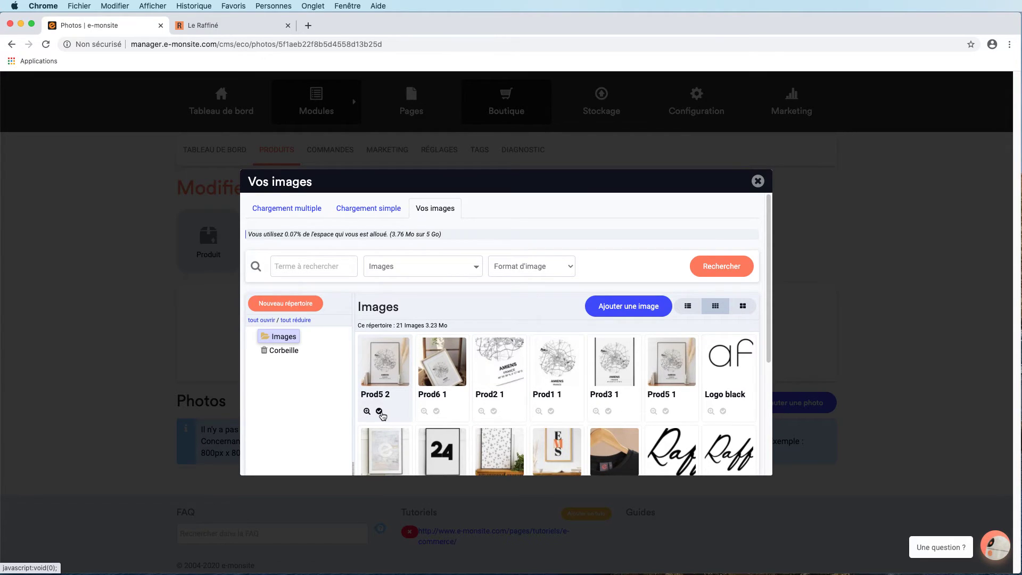
pyautogui.click(380, 412)
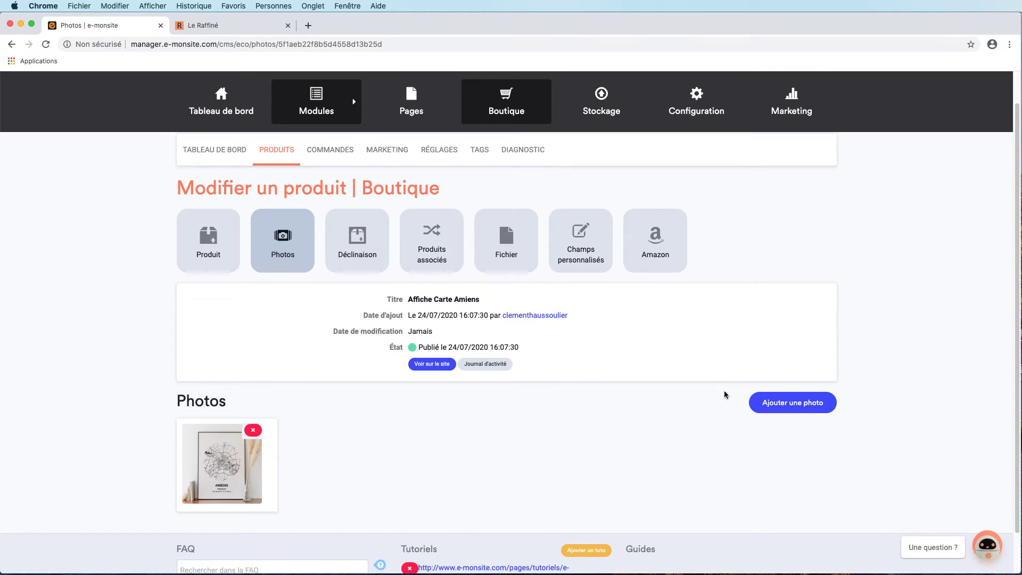
pyautogui.click(781, 402)
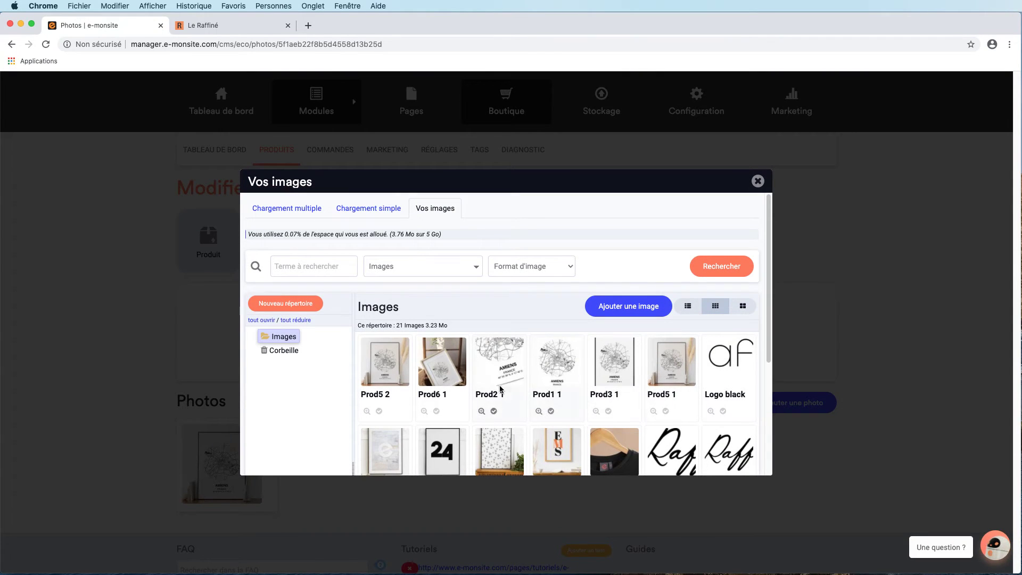
pyautogui.click(436, 411)
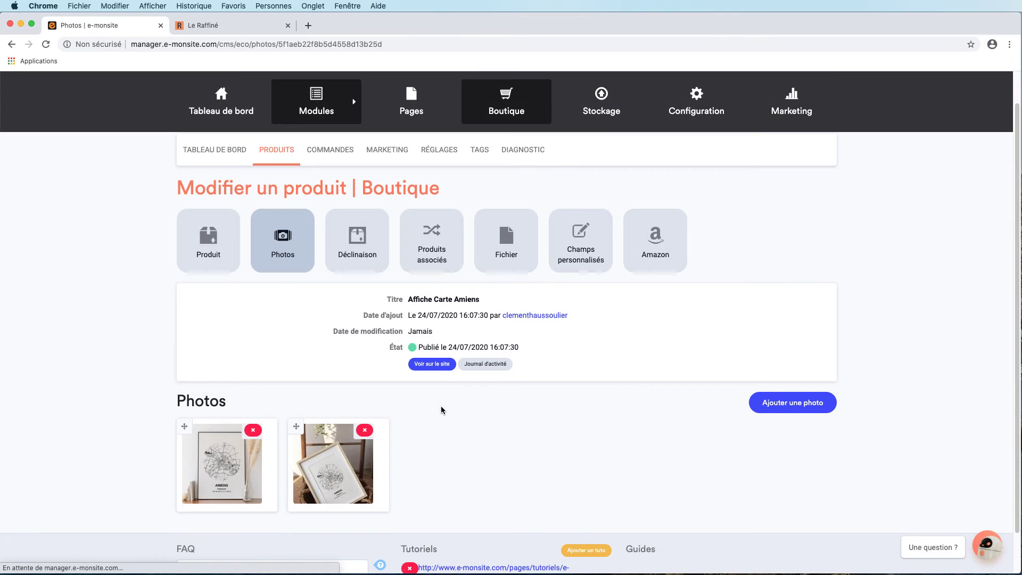
pyautogui.click(806, 404)
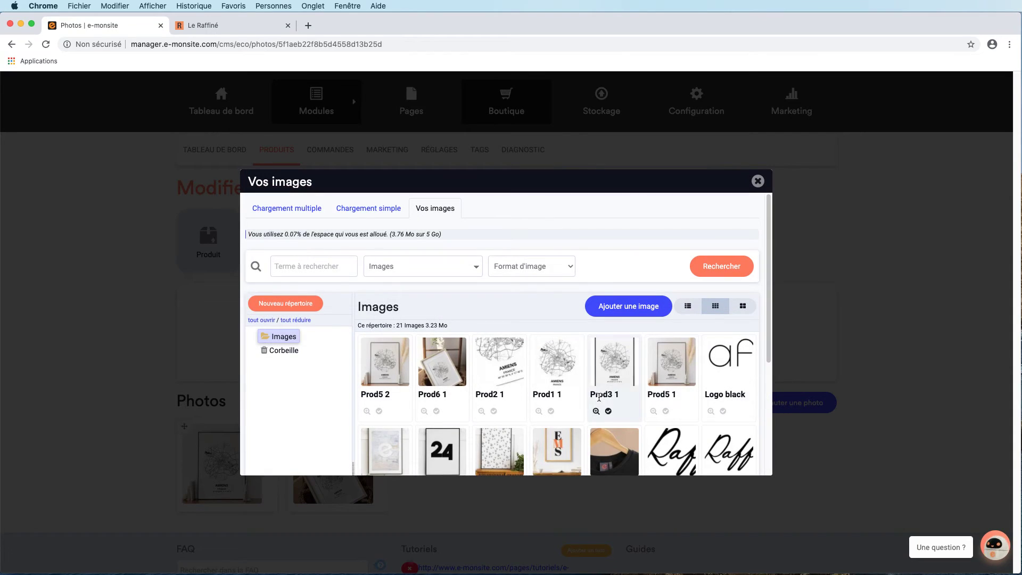
pyautogui.click(551, 411)
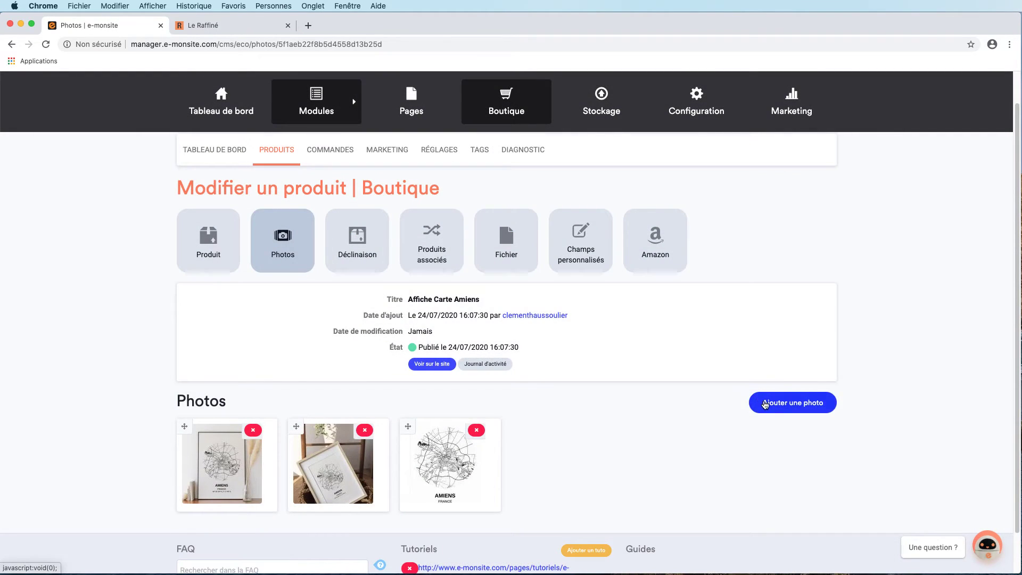
pyautogui.click(765, 405)
pyautogui.click(610, 405)
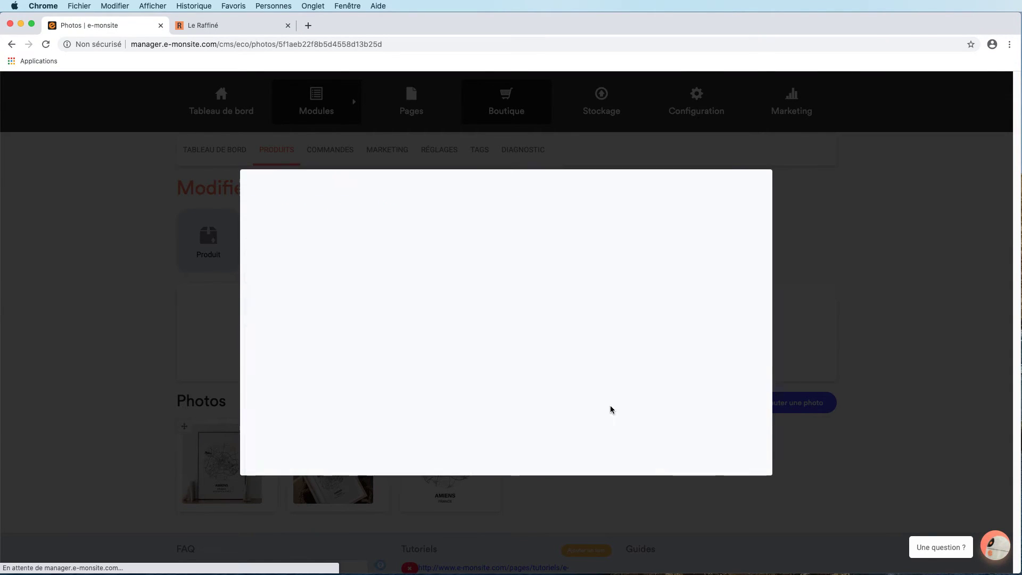
pyautogui.click(772, 403)
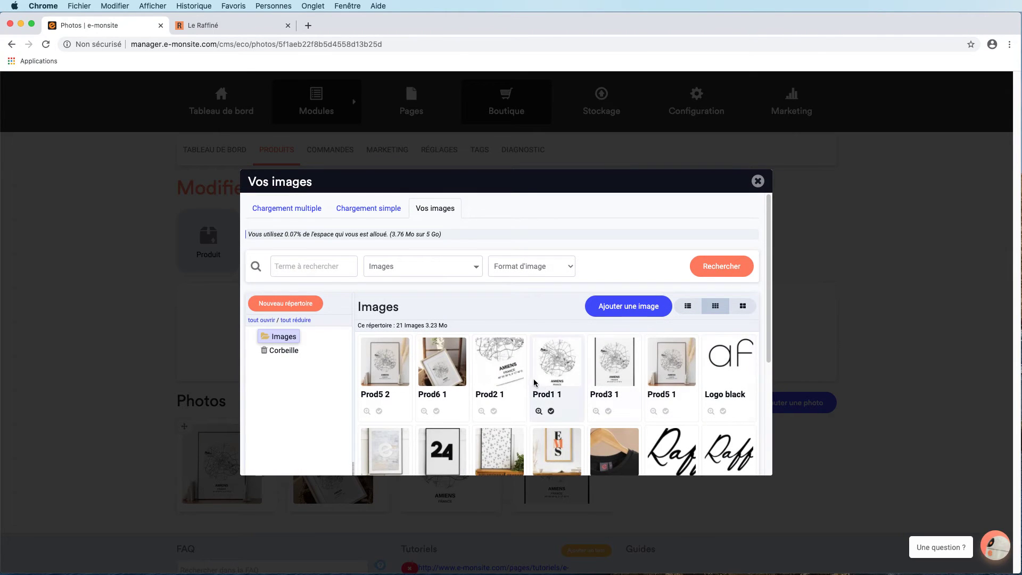
pyautogui.click(494, 410)
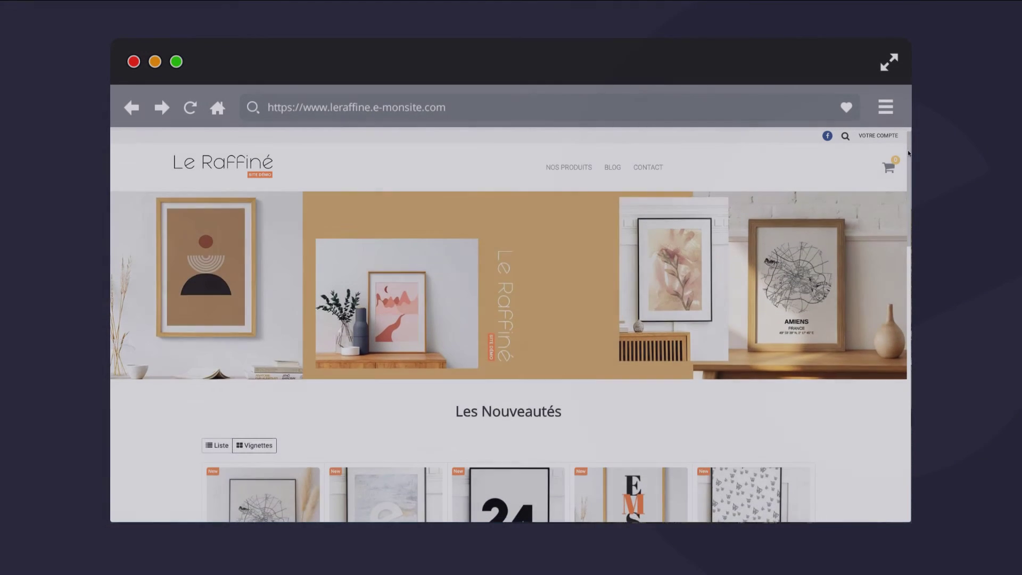
# - Open Affiche Carte Amiens from the new arrivals on the Le Raffiné shop site and examine its photos and description
pyautogui.moveTo(909, 154); pyautogui.dragTo(904, 211)
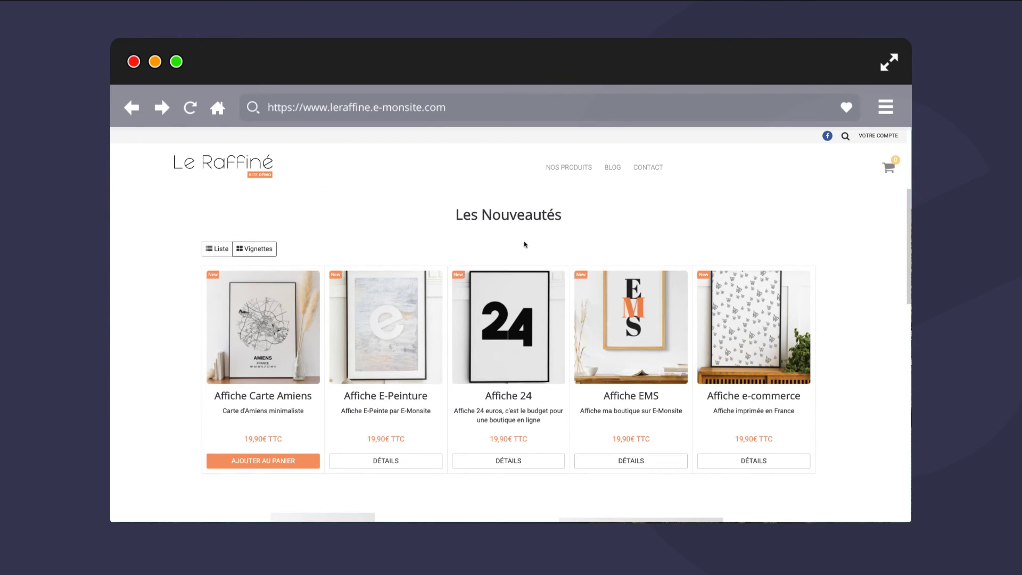
pyautogui.moveTo(287, 290)
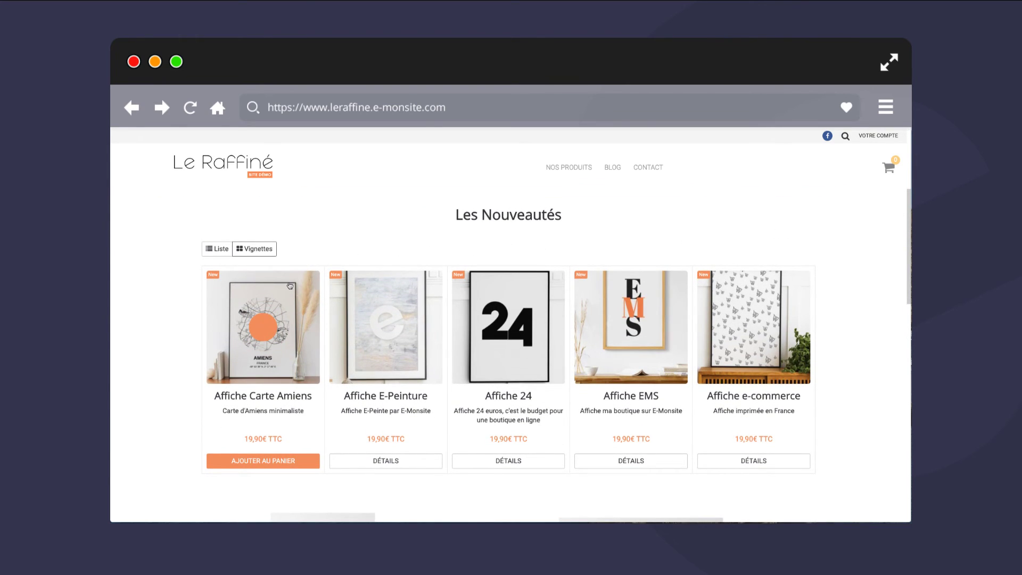
pyautogui.click(269, 313)
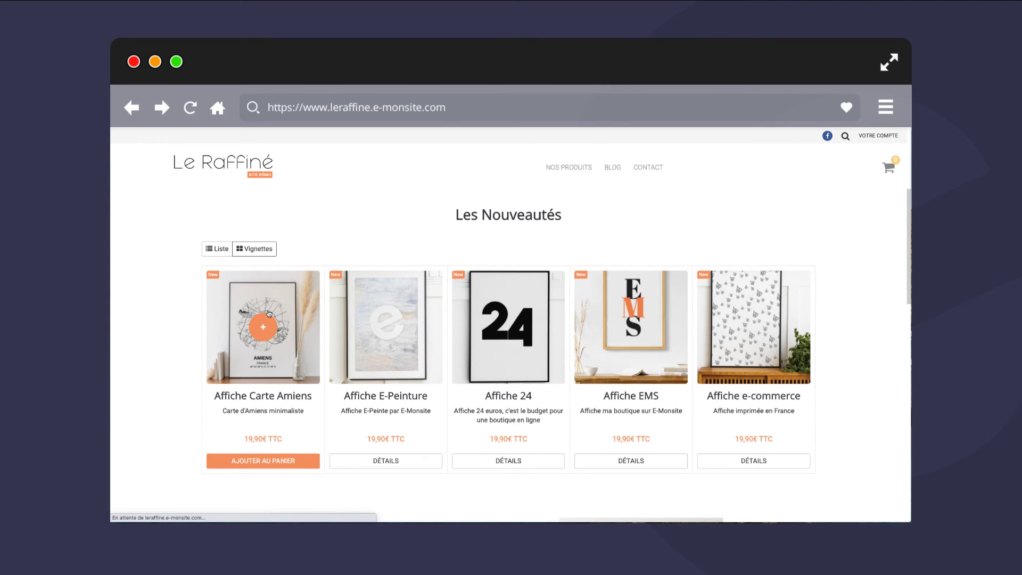
pyautogui.moveTo(907, 152); pyautogui.dragTo(906, 301)
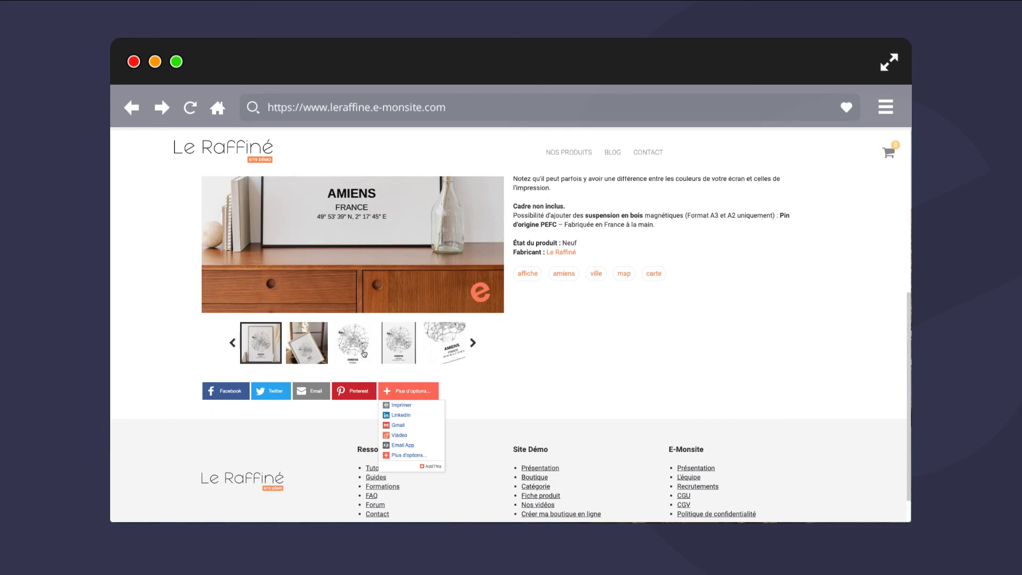
pyautogui.scroll(3, 314, 344)
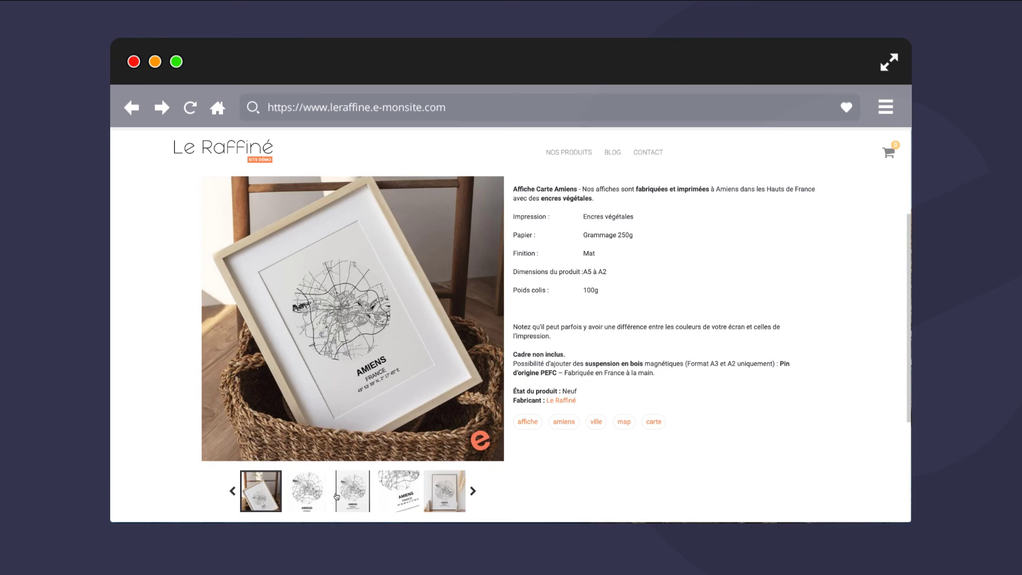